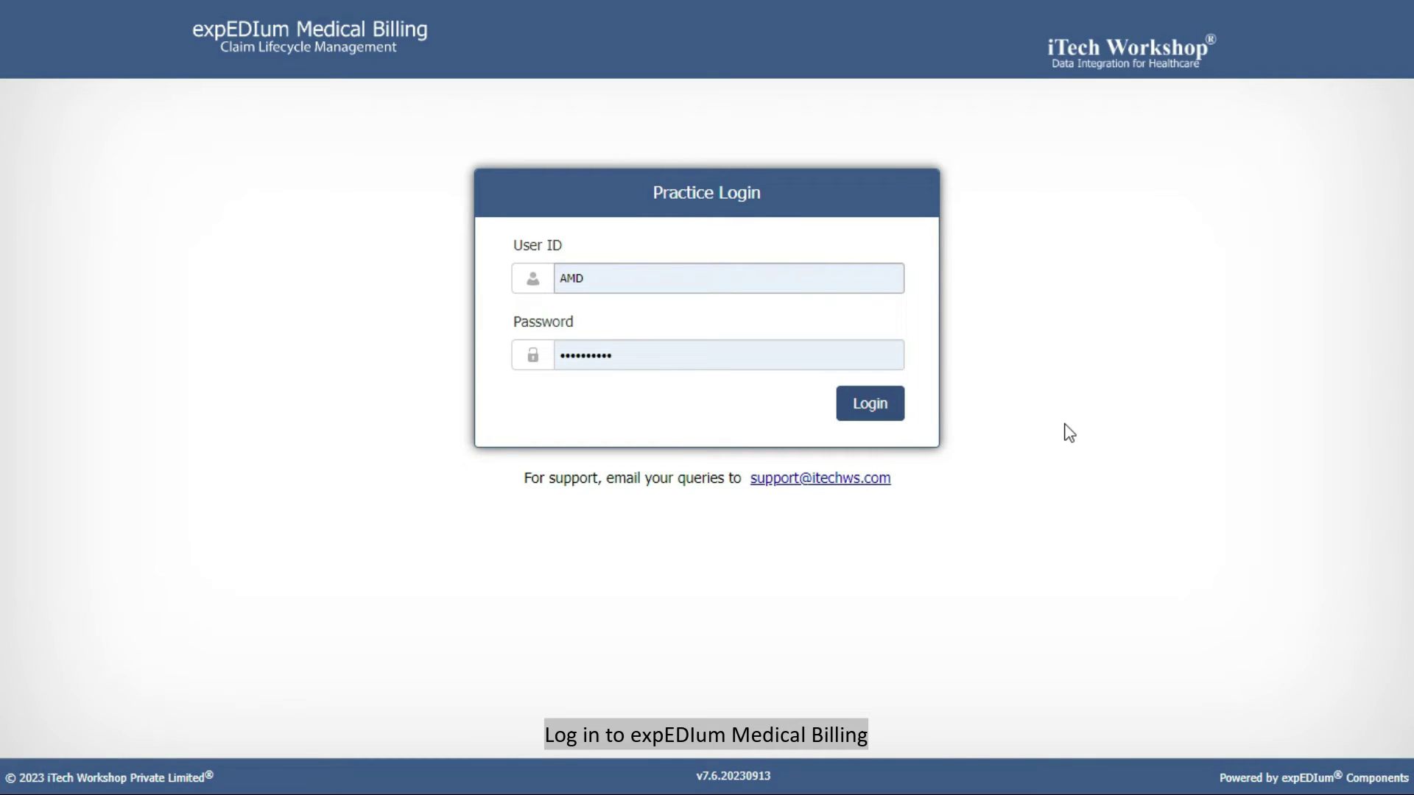
Step: Log in to the practice account and reveal the Search options: Batches, Claims, Denials, Rejections and Claim Status Inquiries
click(866, 402)
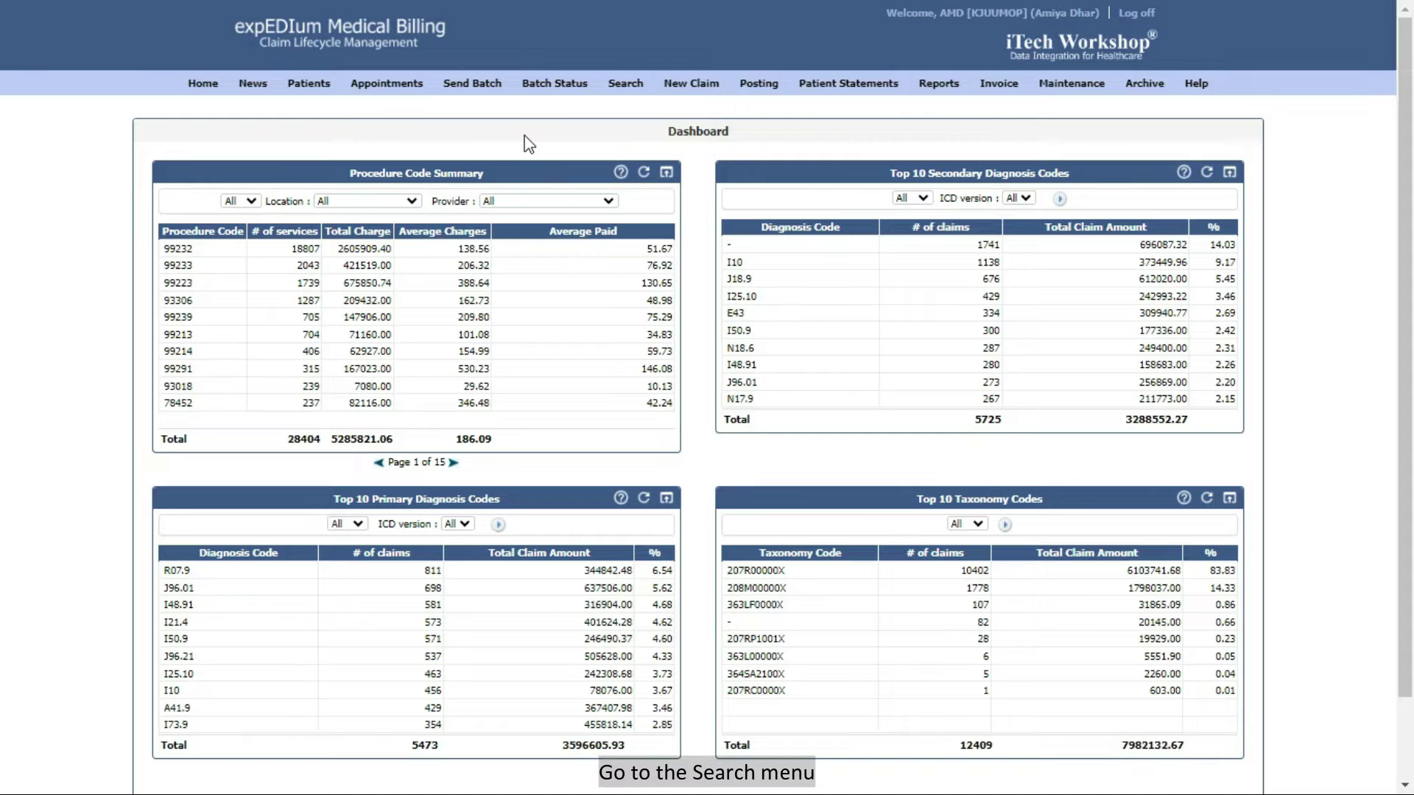
mouse_move(624, 90)
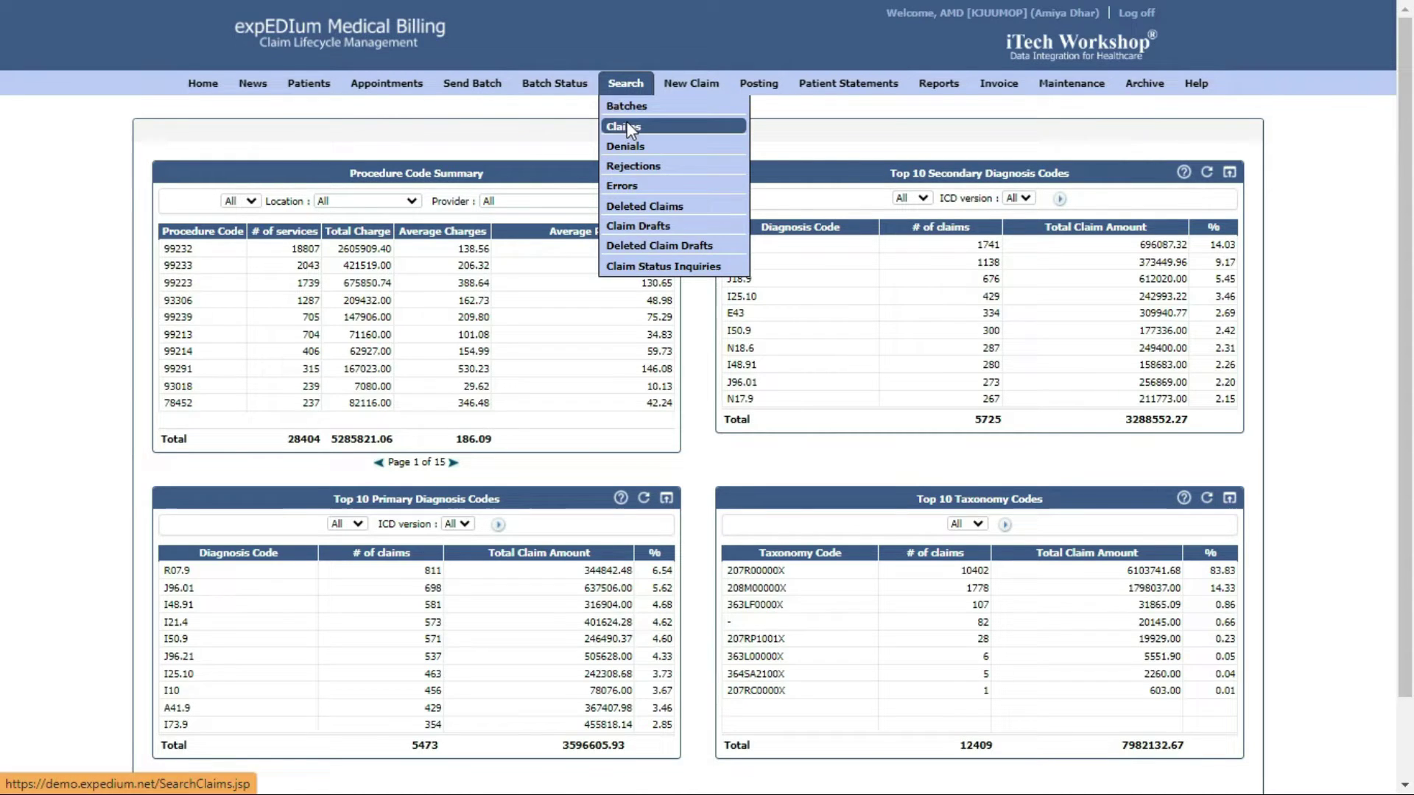
Step: Search claims with Claims Eligible For Status Inquiry ticked and inquiry-performed left at Select, returning 259 claims
click(626, 124)
scroll(1305, 454, up, 2)
scroll(1332, 464, down, 2)
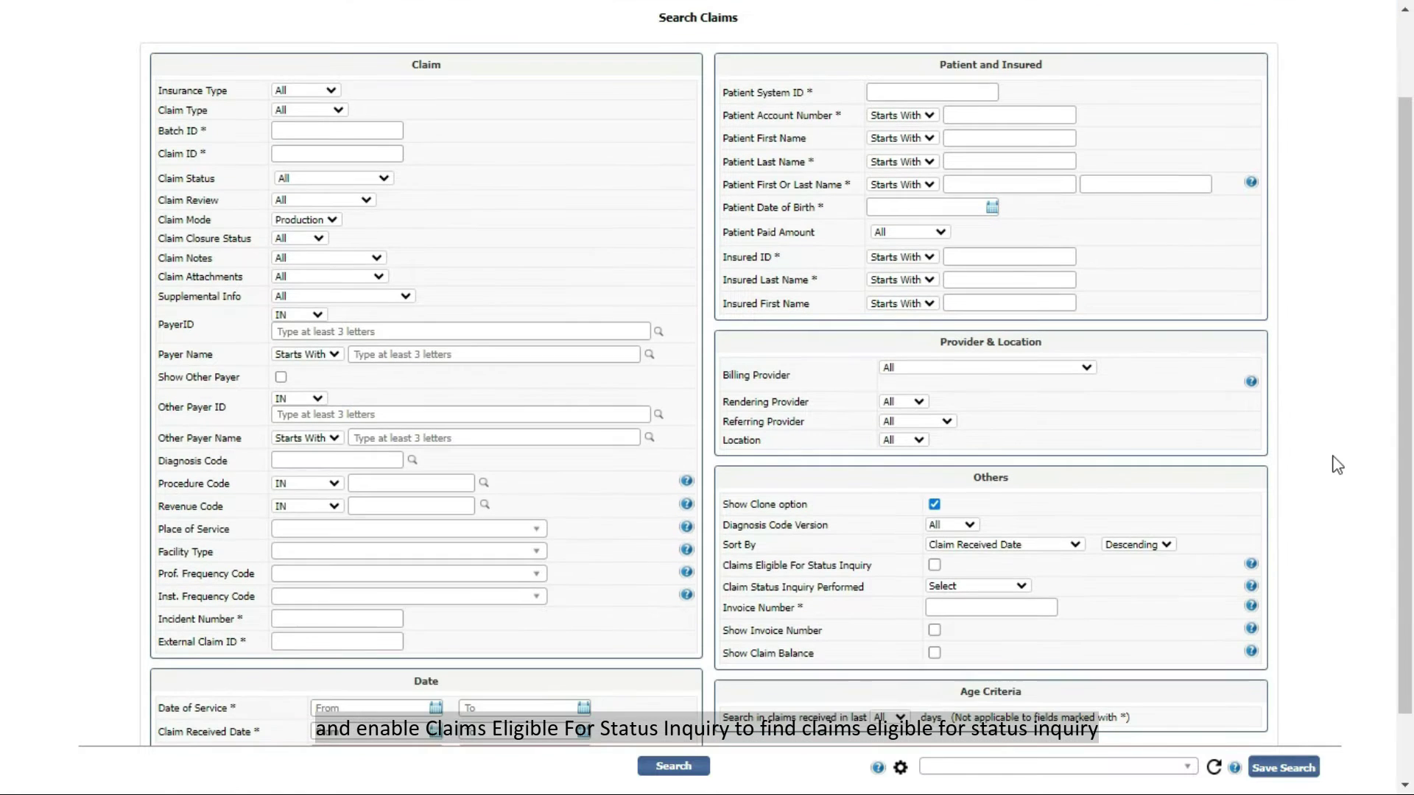
click(934, 565)
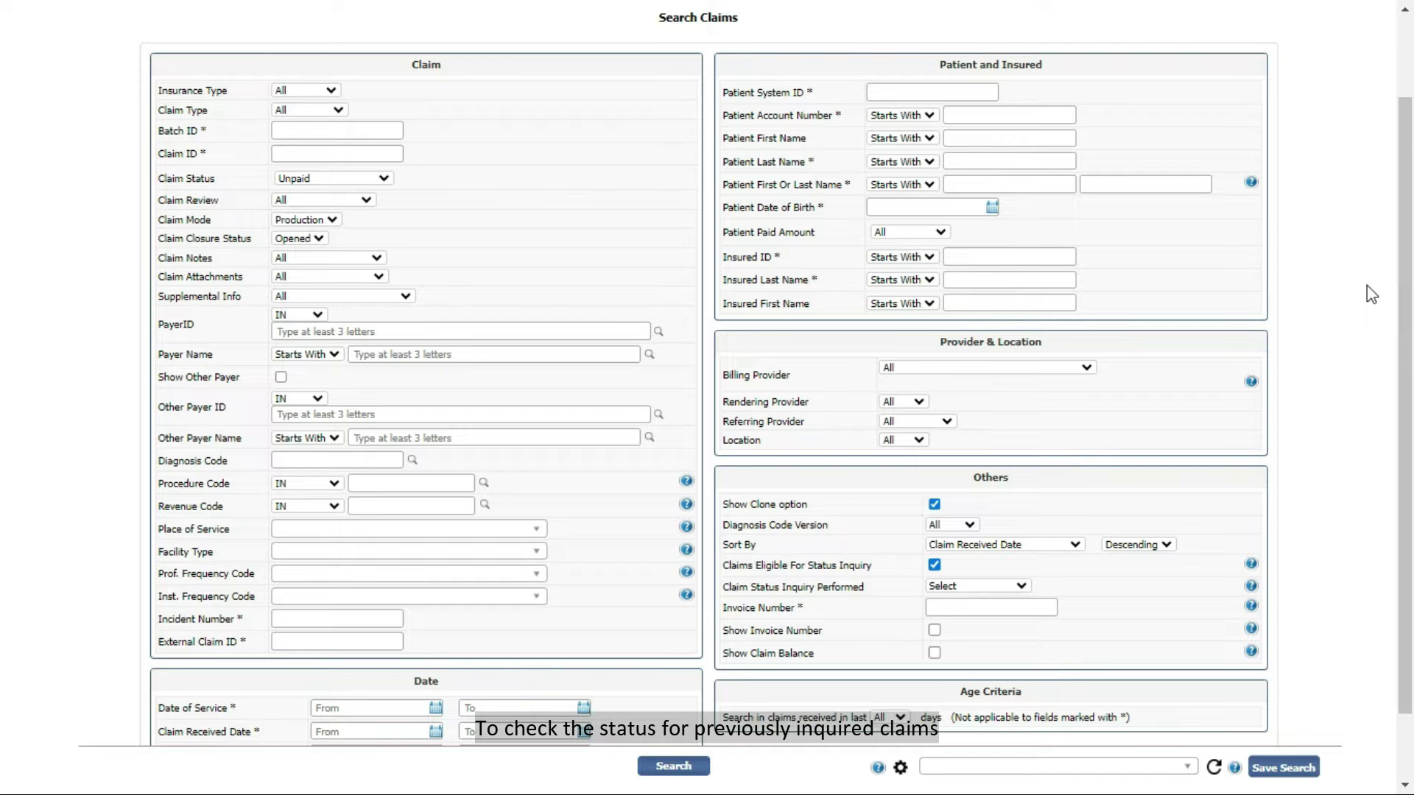
scroll(1366, 285, down, 2)
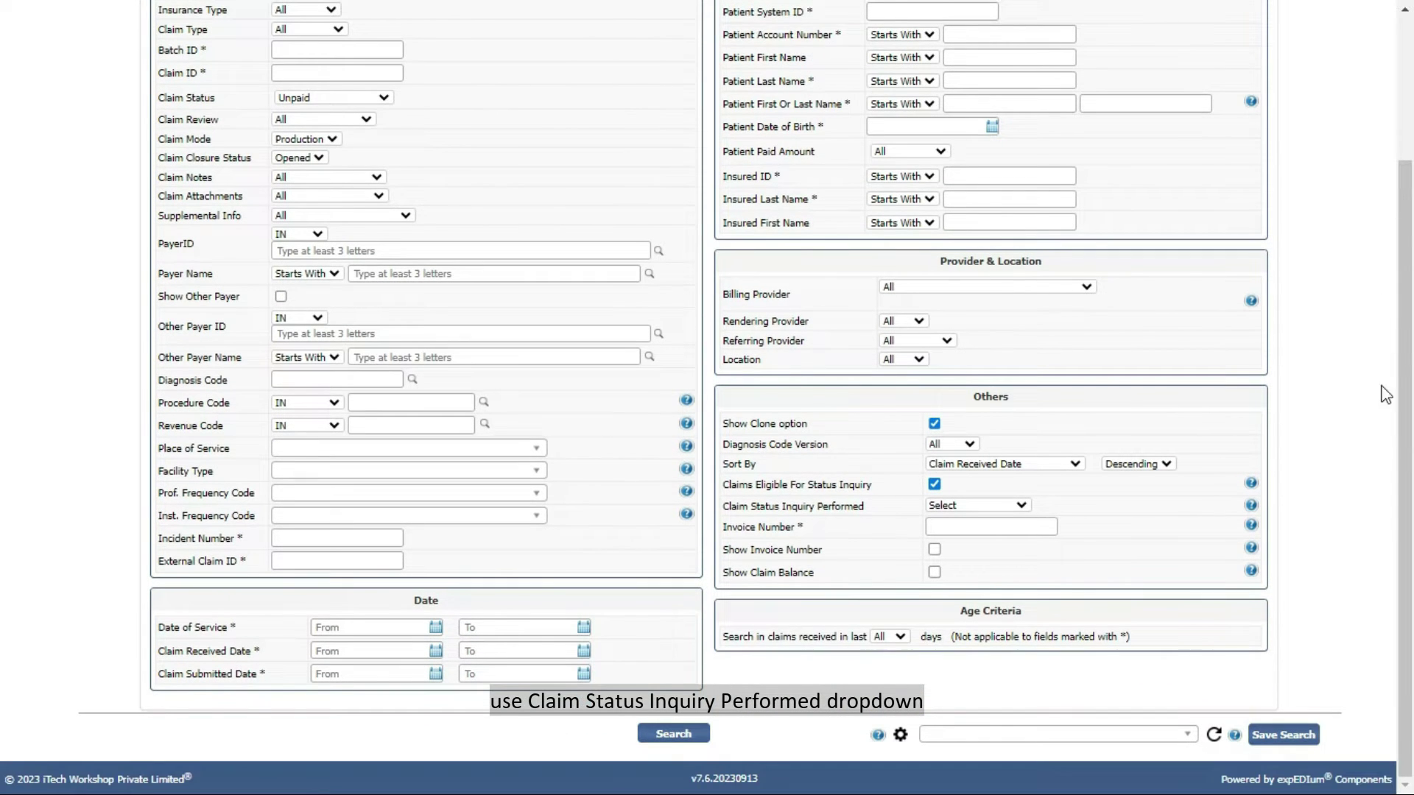
click(1021, 506)
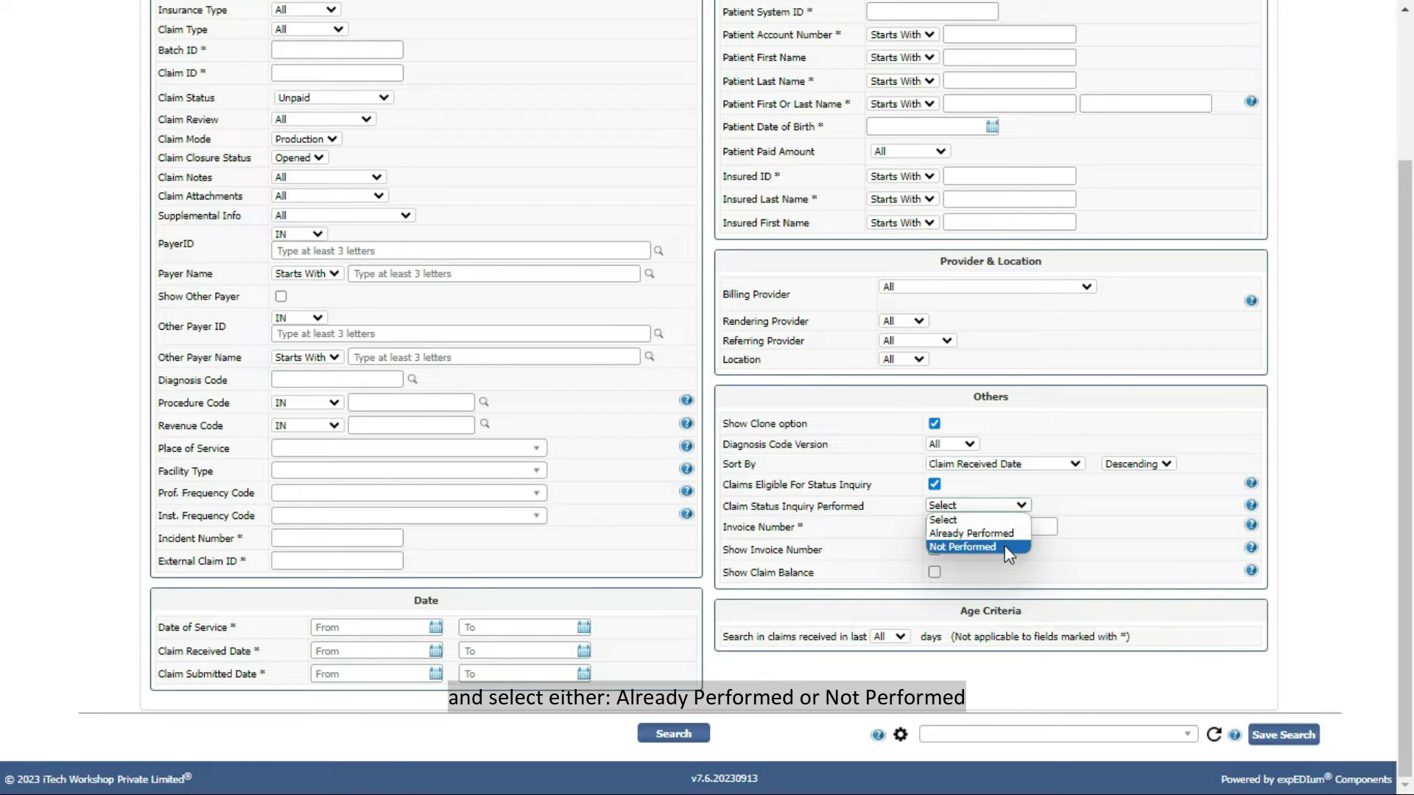
click(1359, 442)
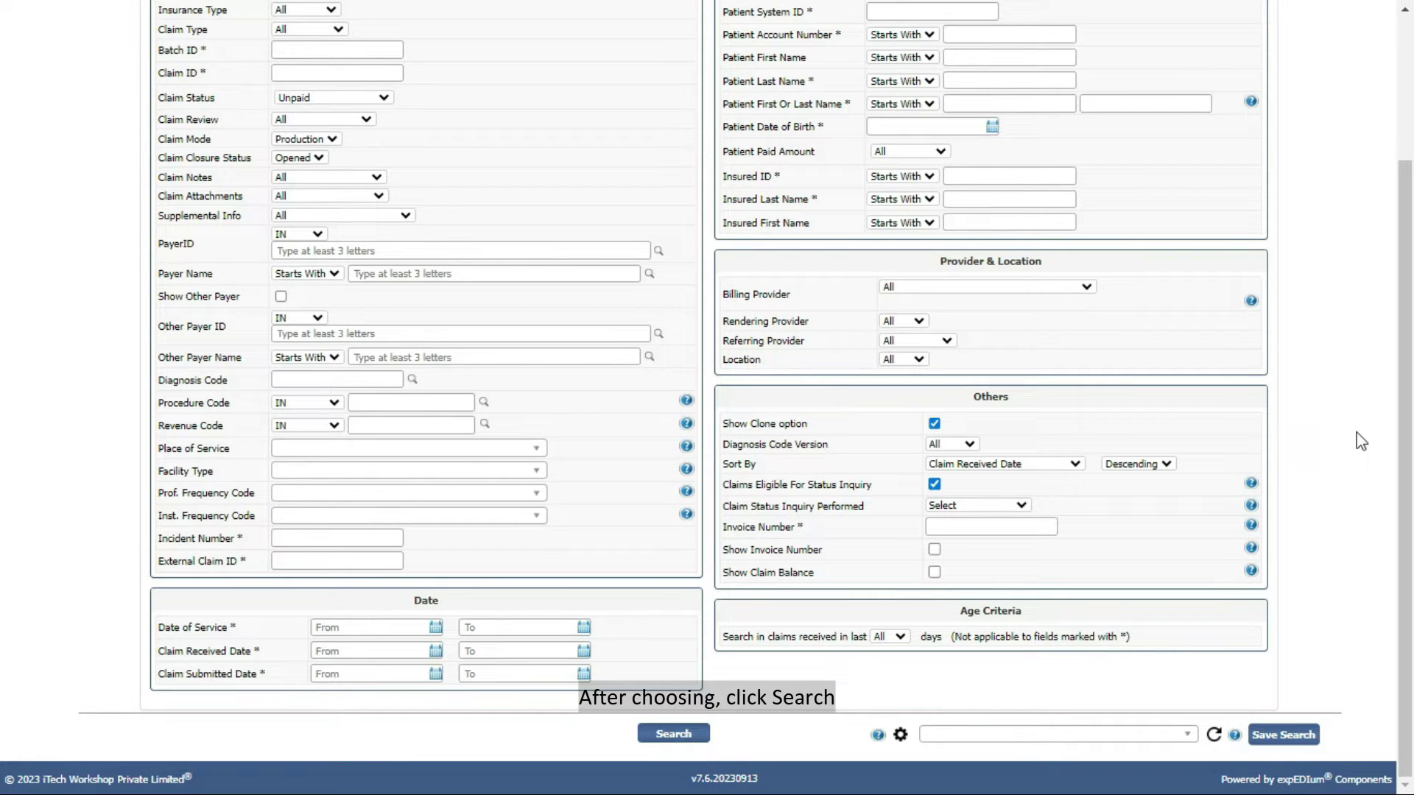
click(673, 734)
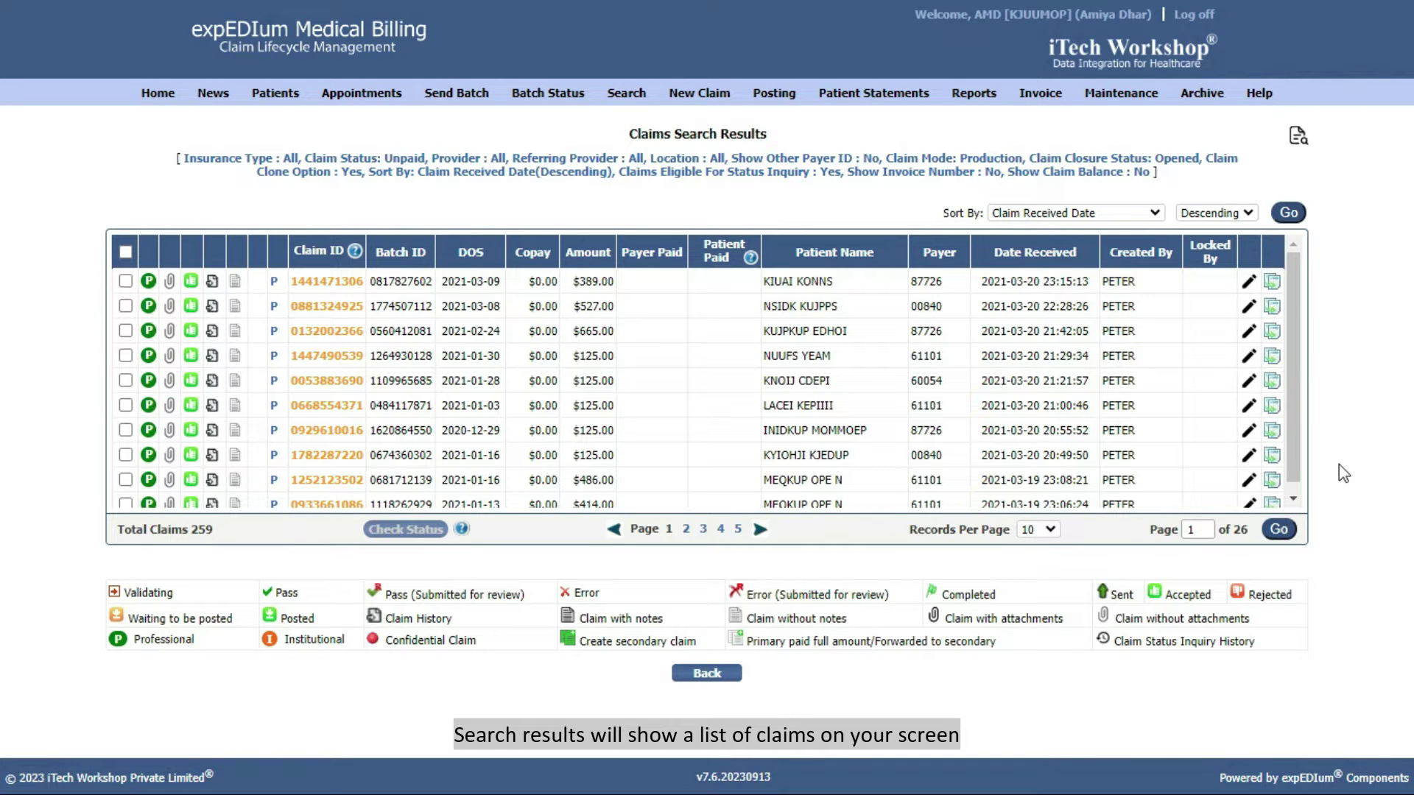
Step: Check the first four result claims, submit Check Status inquiries for them, and close the bulk inquiry list
click(125, 280)
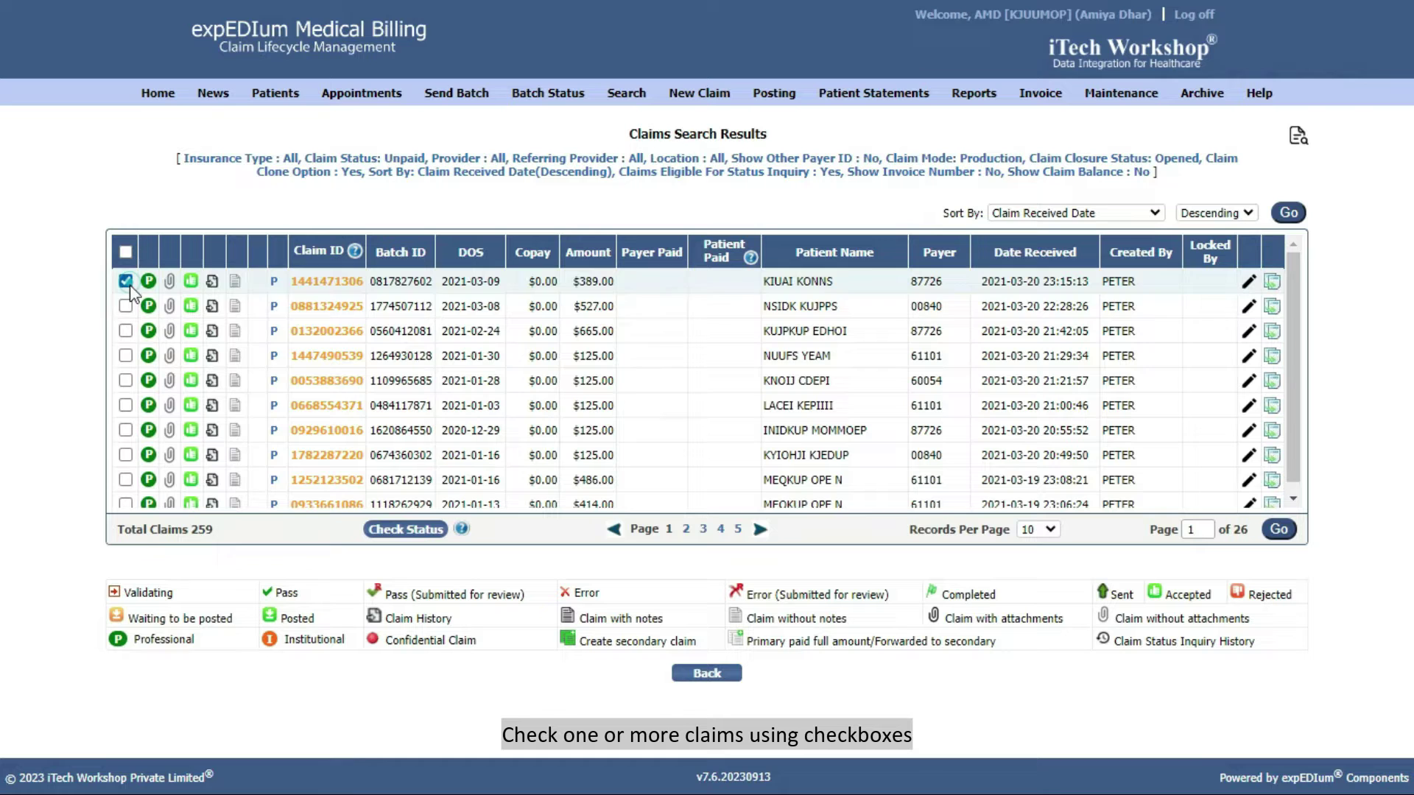
click(125, 305)
click(125, 331)
click(126, 355)
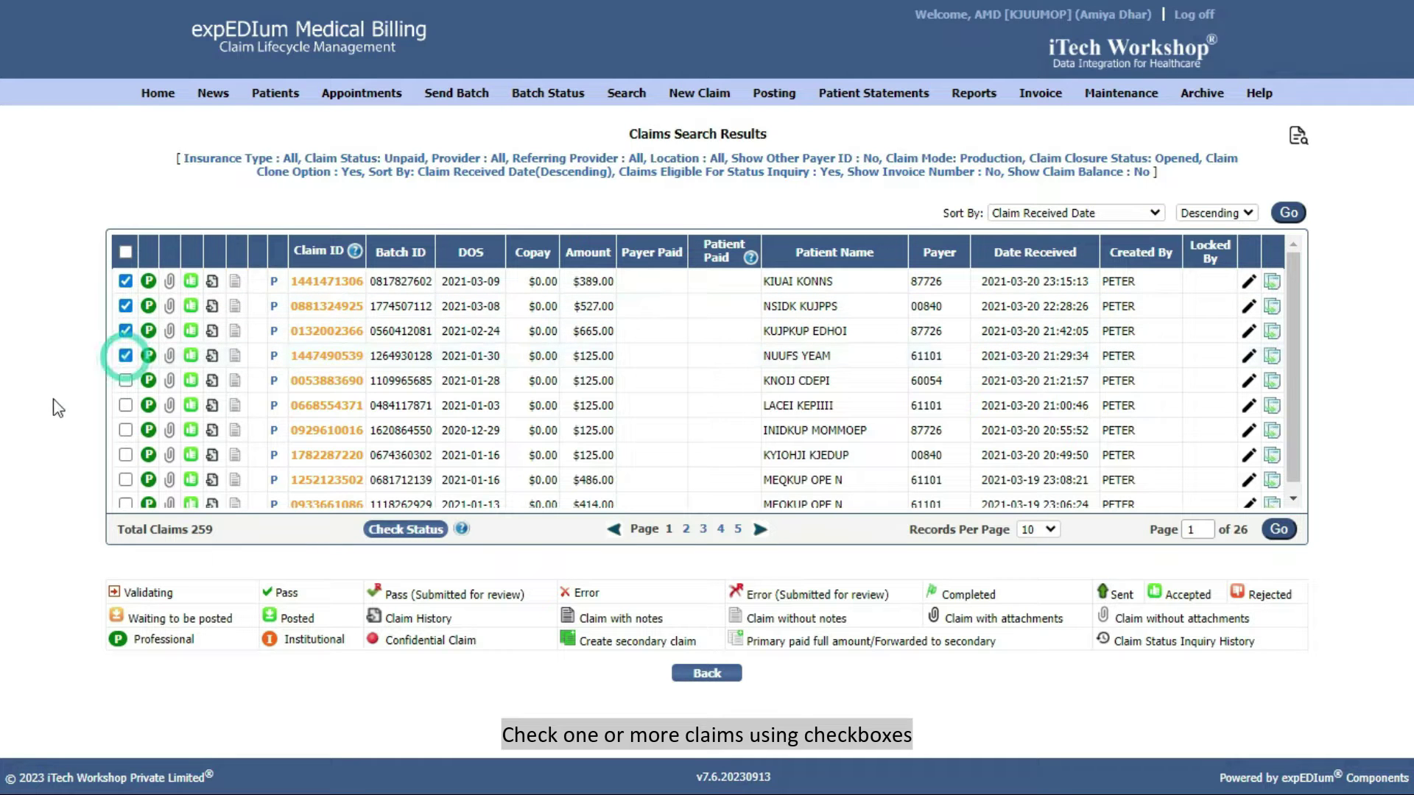
click(400, 531)
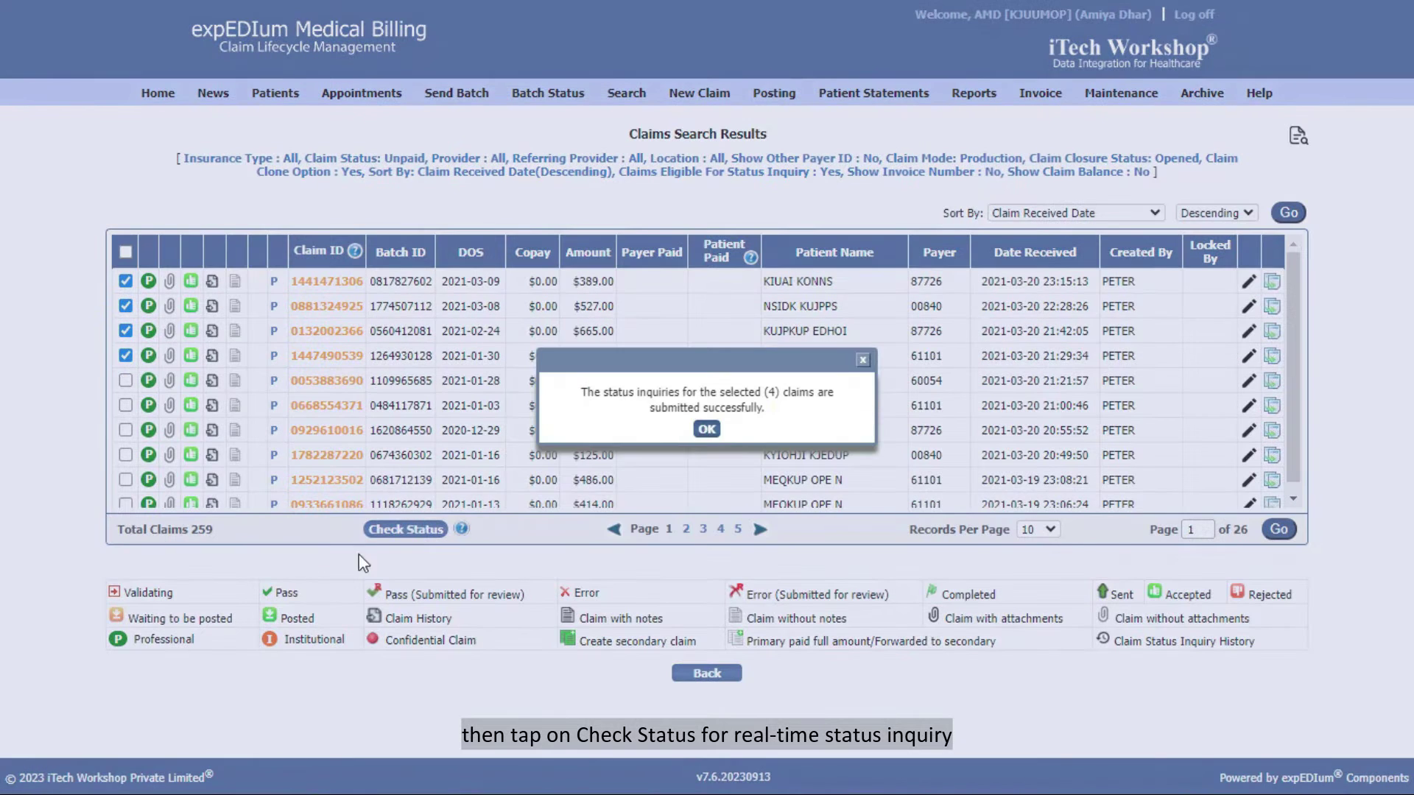
click(701, 432)
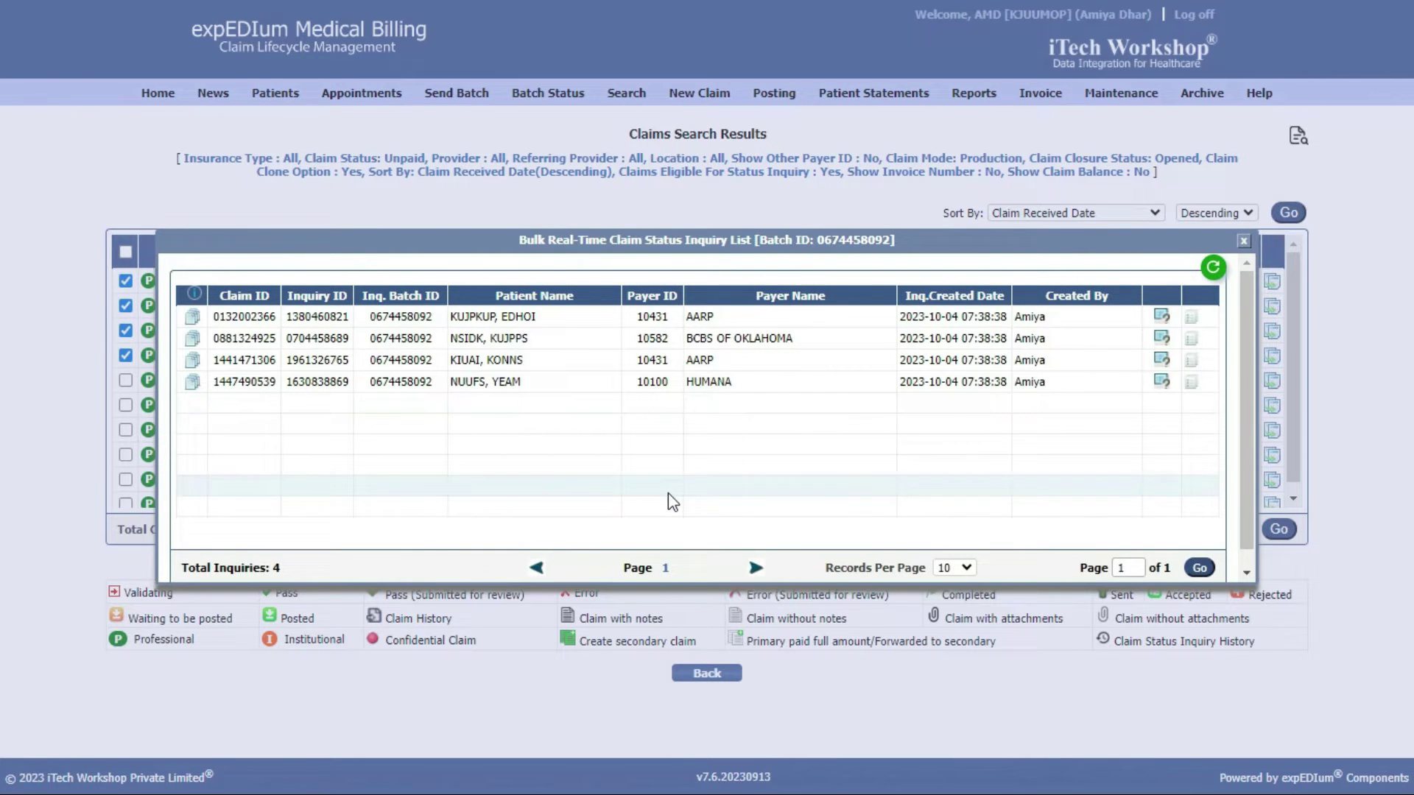
click(1246, 241)
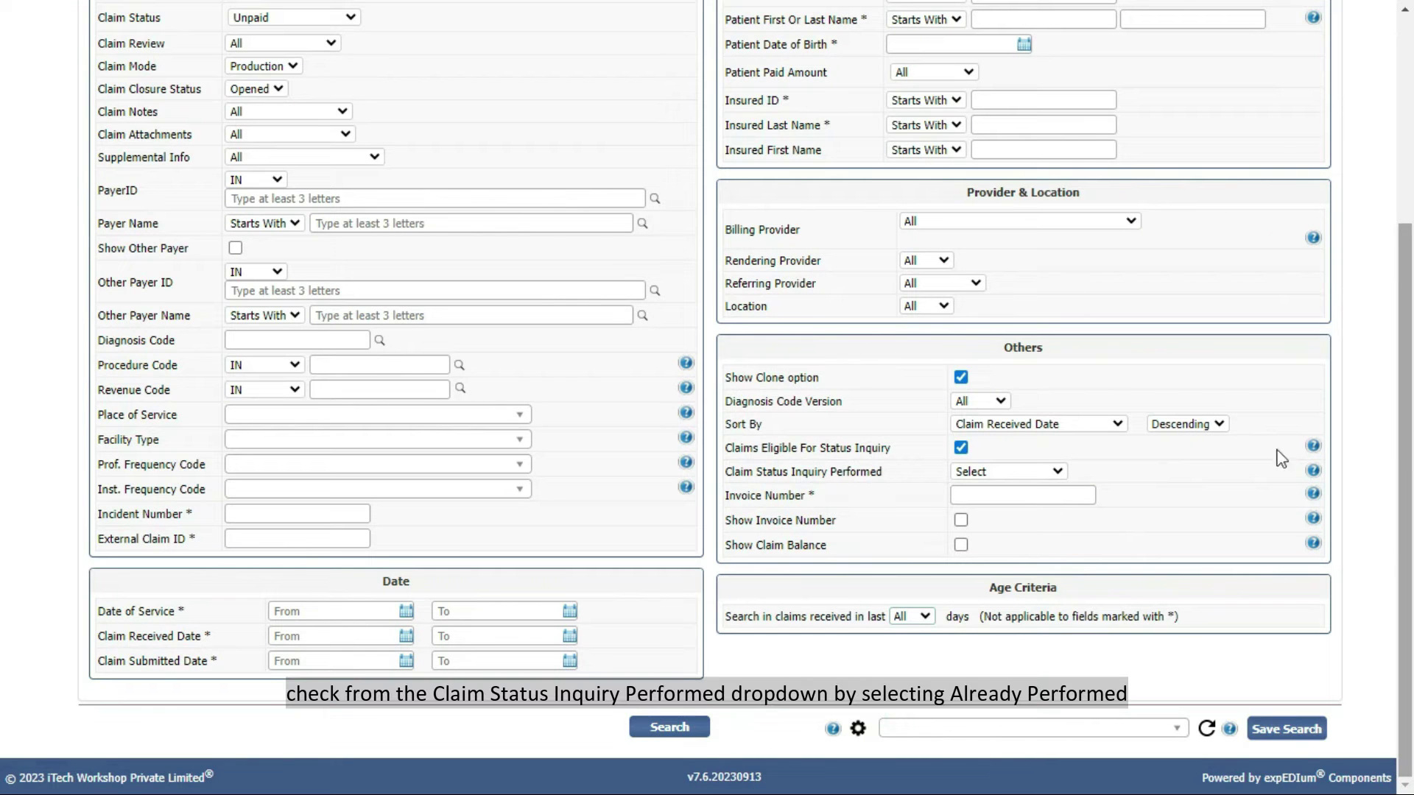
Step: Rerun the claim search with Claim Status Inquiry Performed set to Already Performed, giving 103 claims
click(1047, 472)
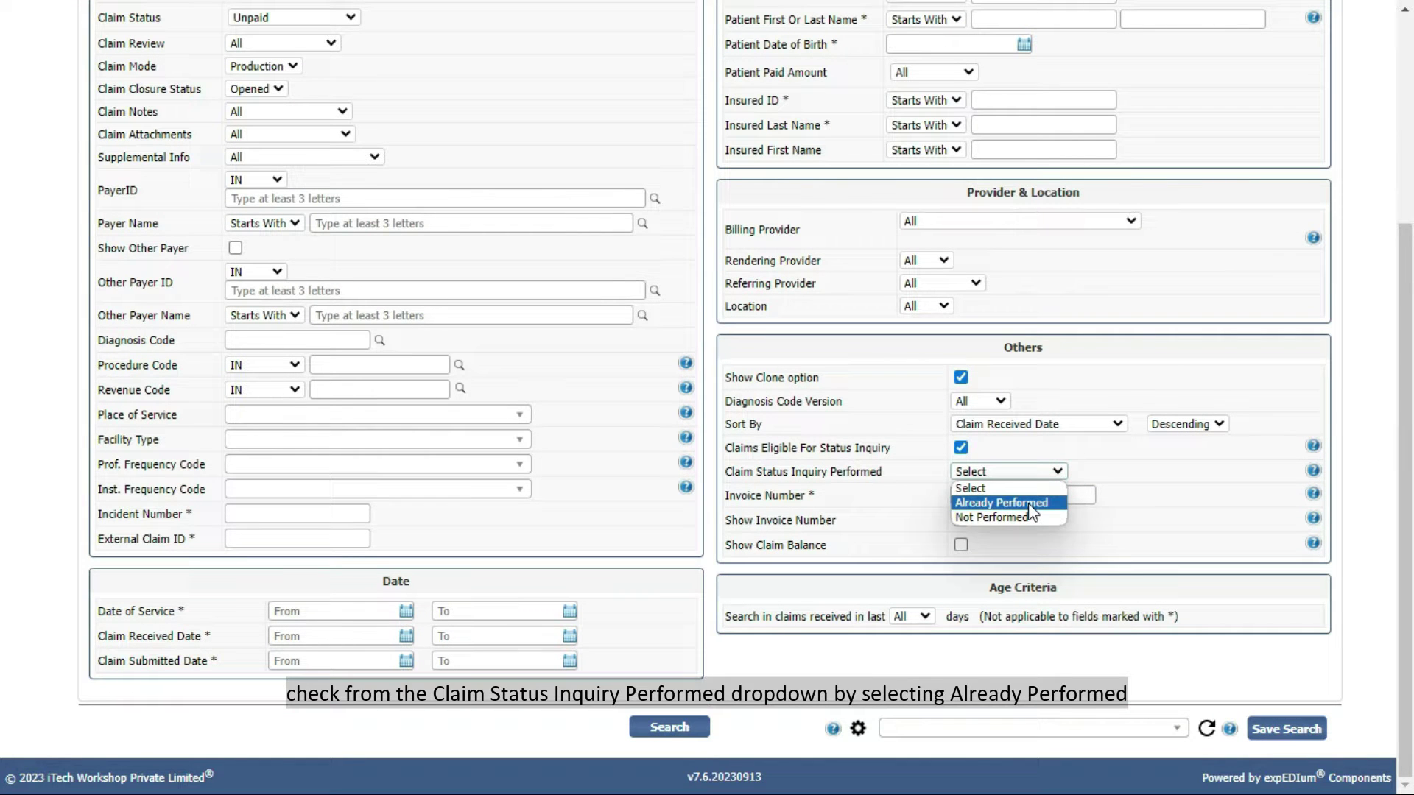
click(1031, 504)
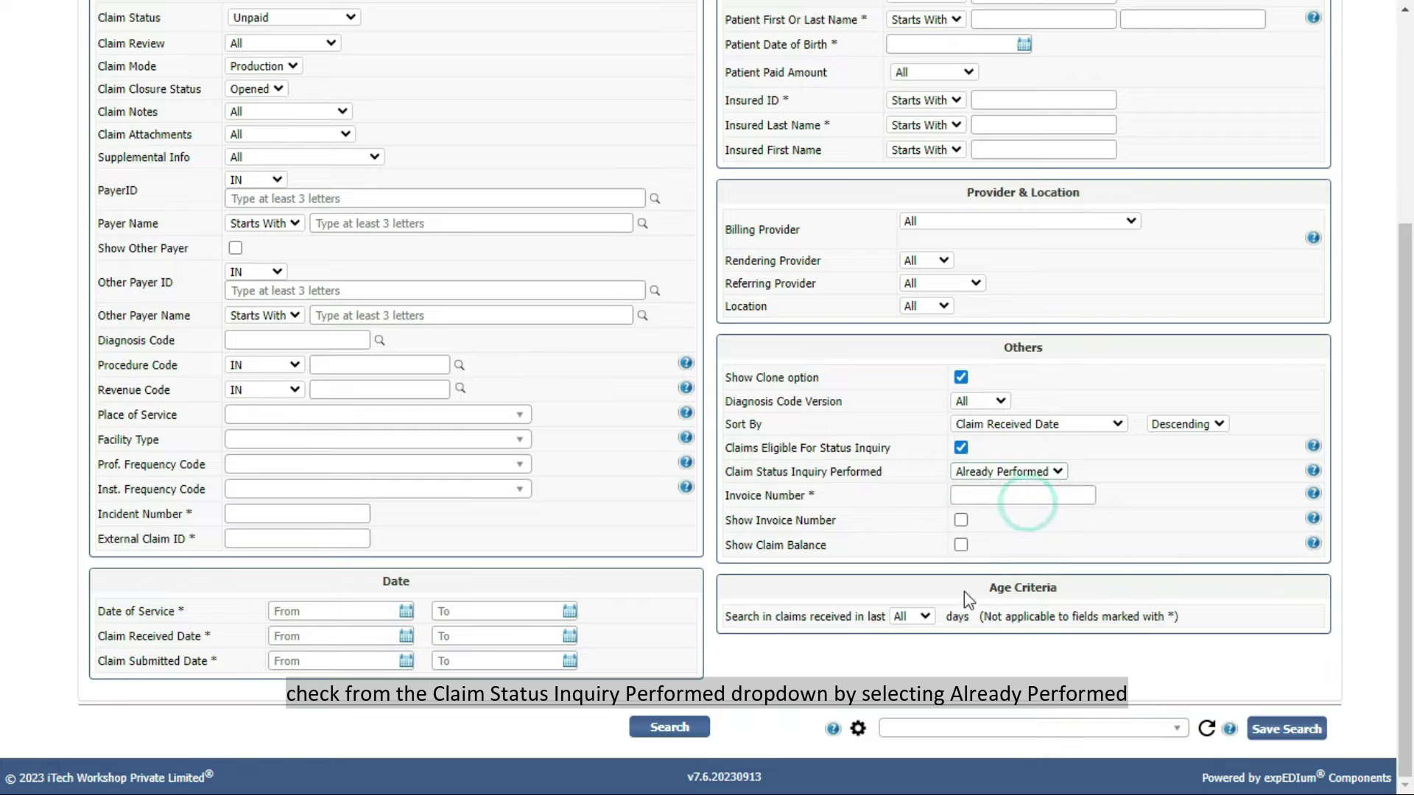
click(668, 729)
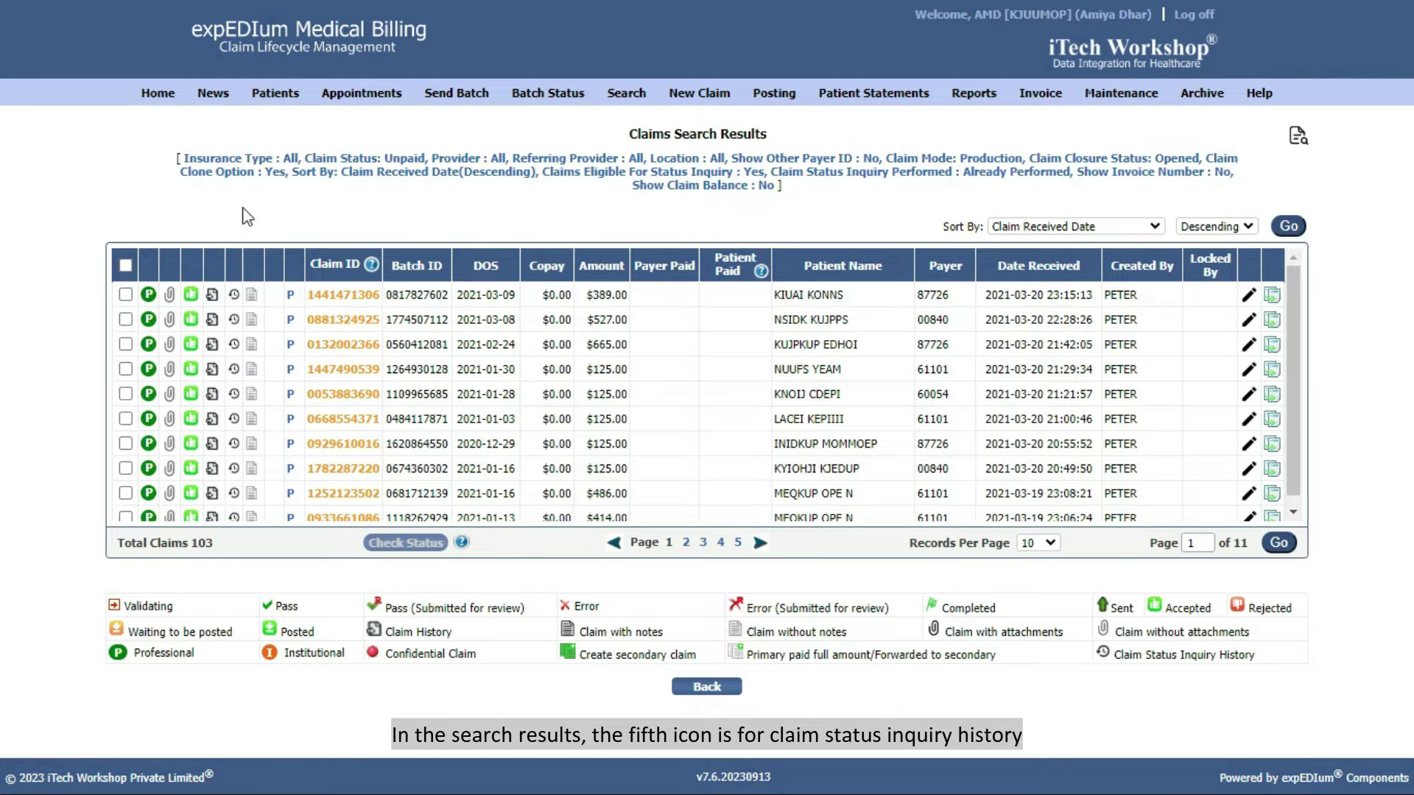
click(234, 298)
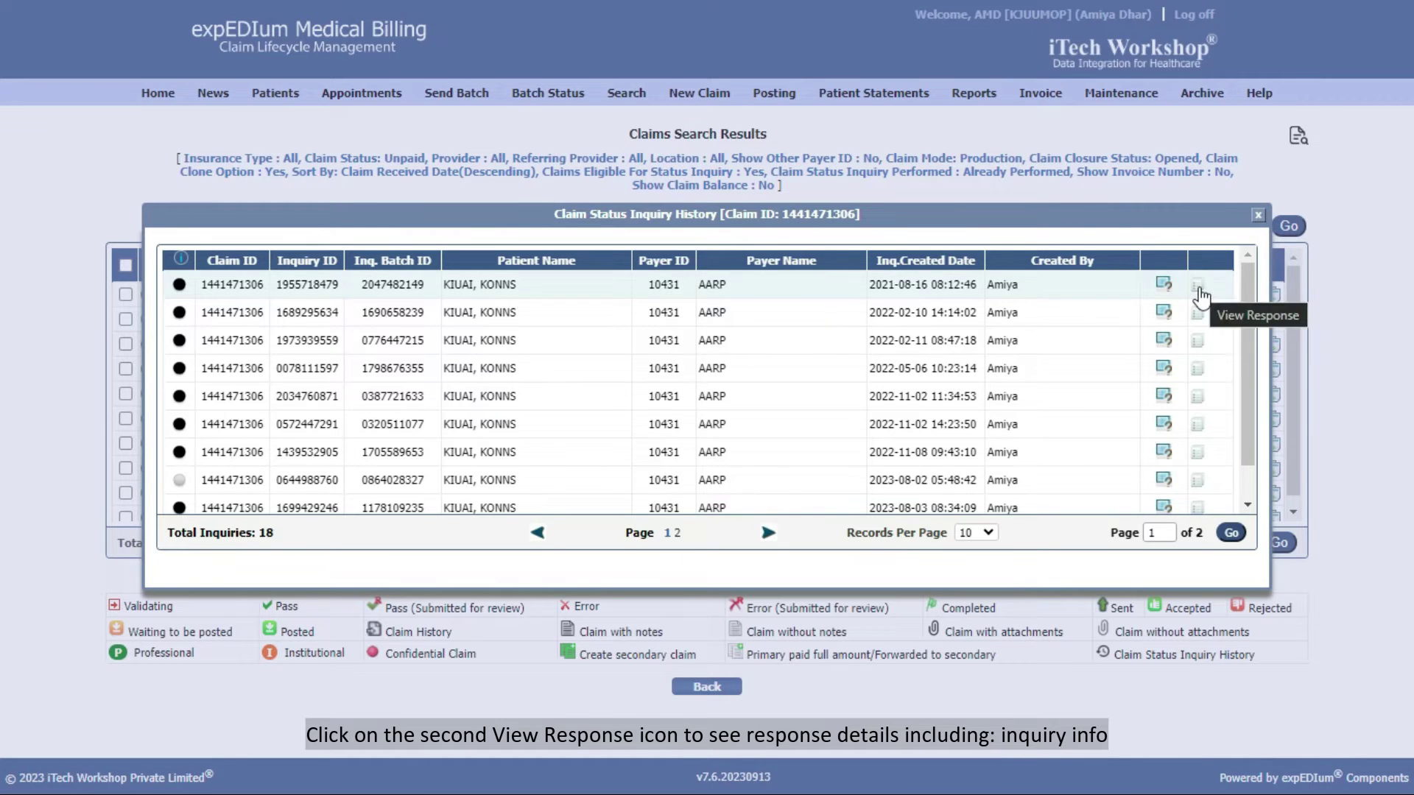
click(1198, 288)
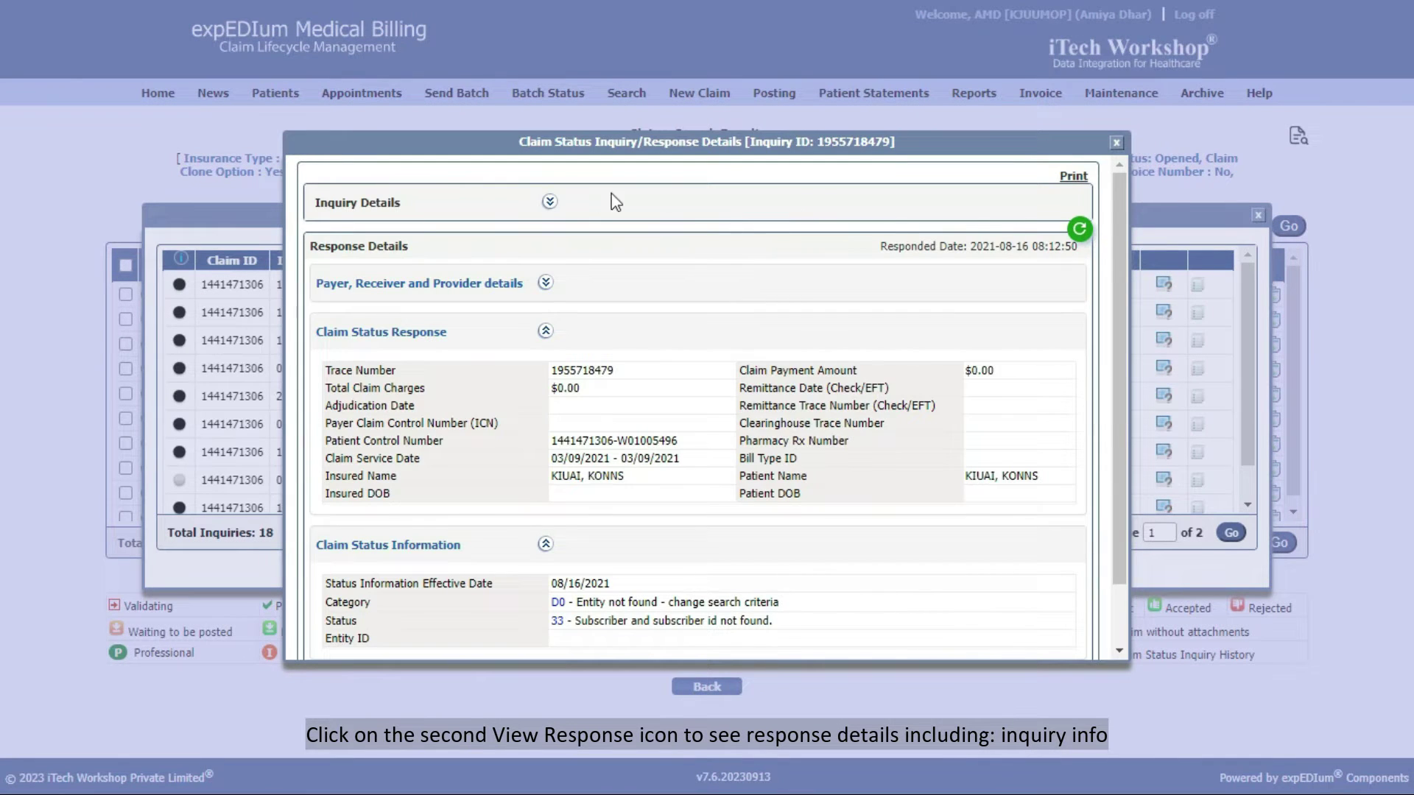
click(550, 201)
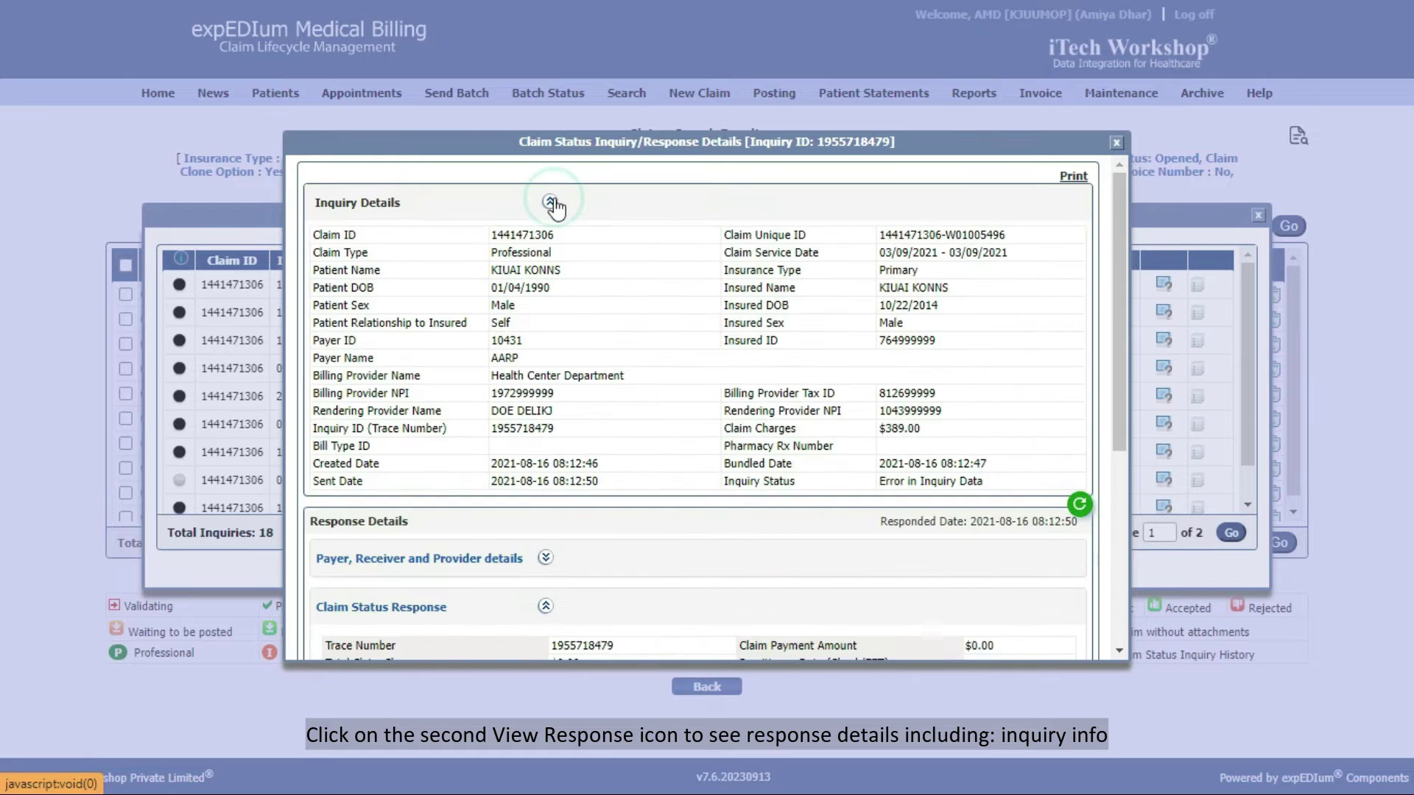
click(552, 200)
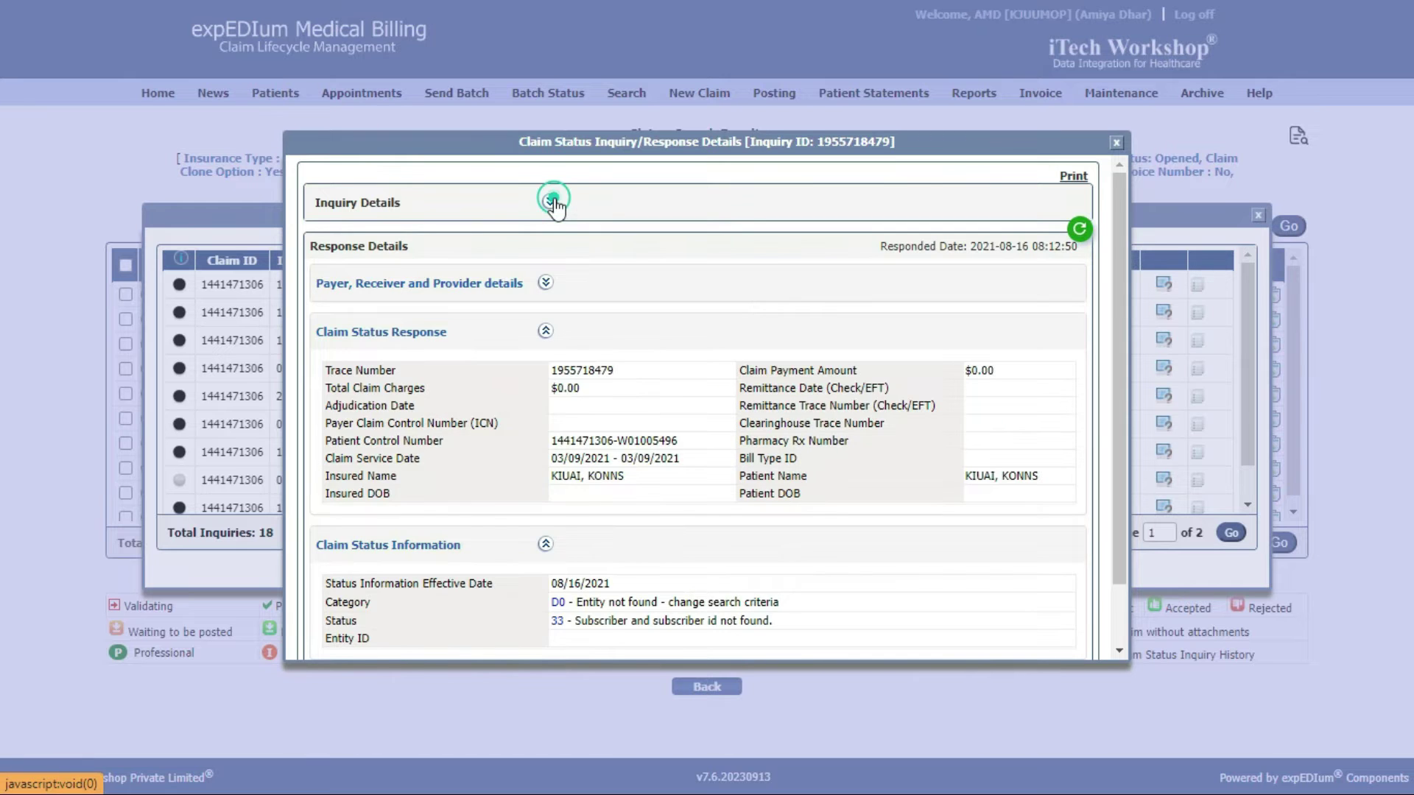
click(545, 285)
click(545, 284)
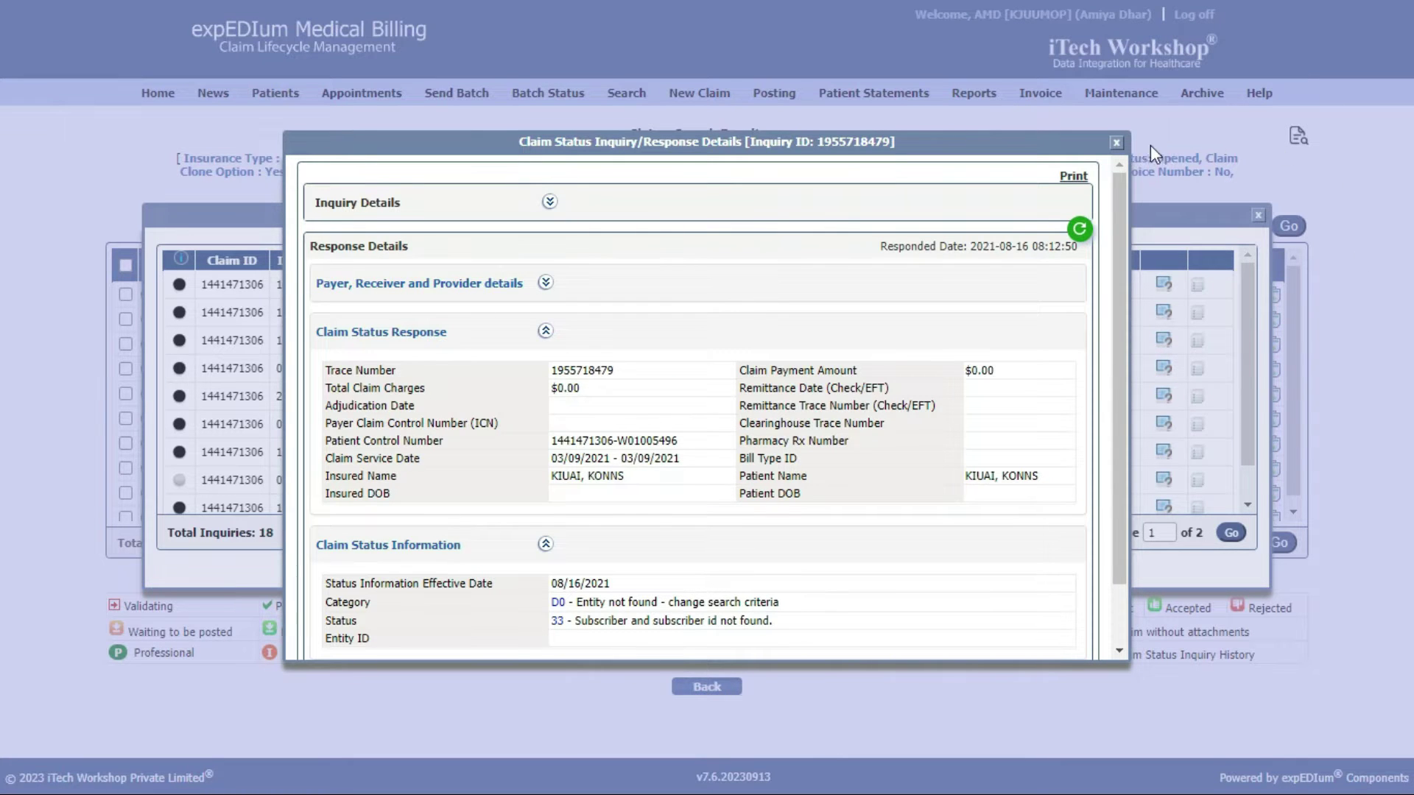
click(1116, 142)
Step: Close the inquiry history and go to the Claim Status Inquiries page listing 31 inquiries
click(1258, 215)
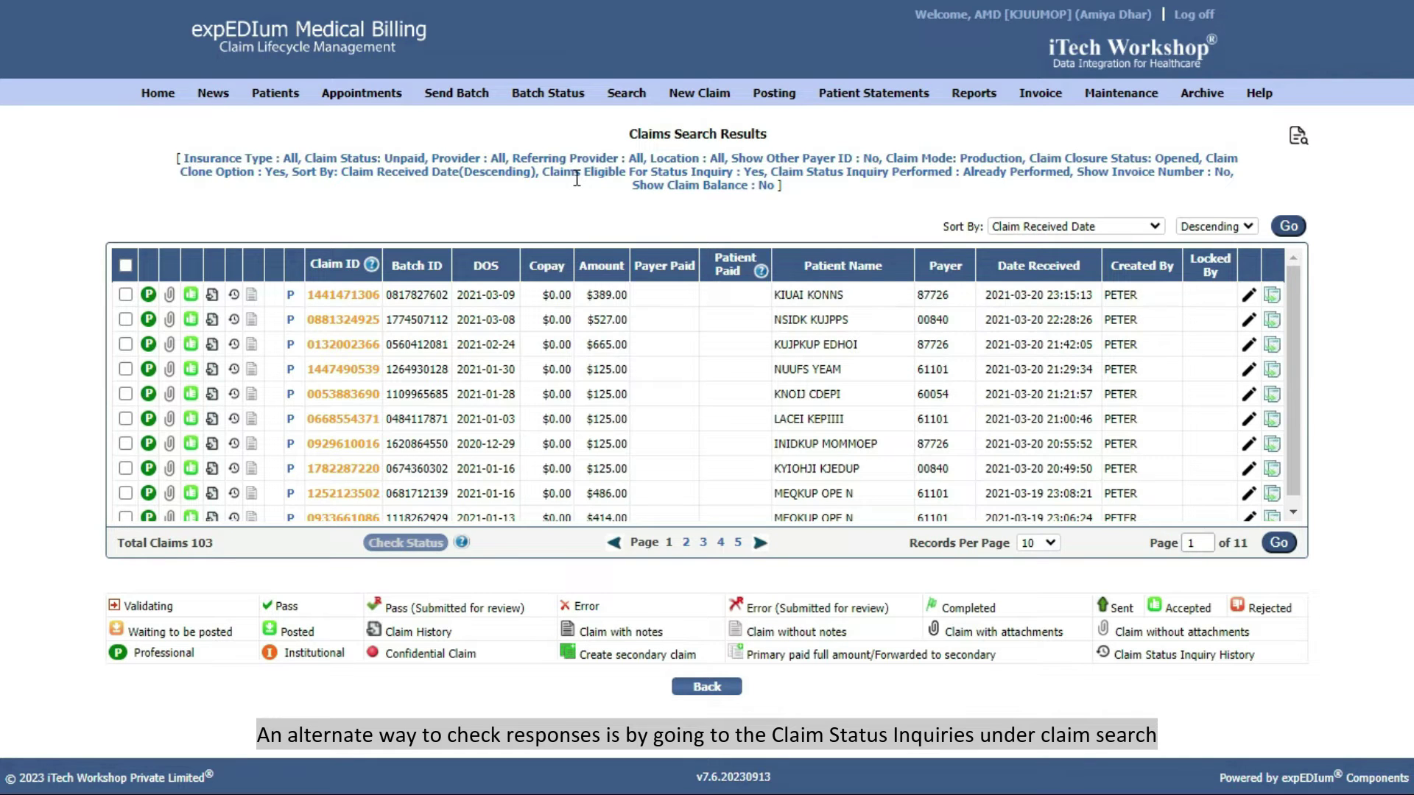
mouse_move(624, 97)
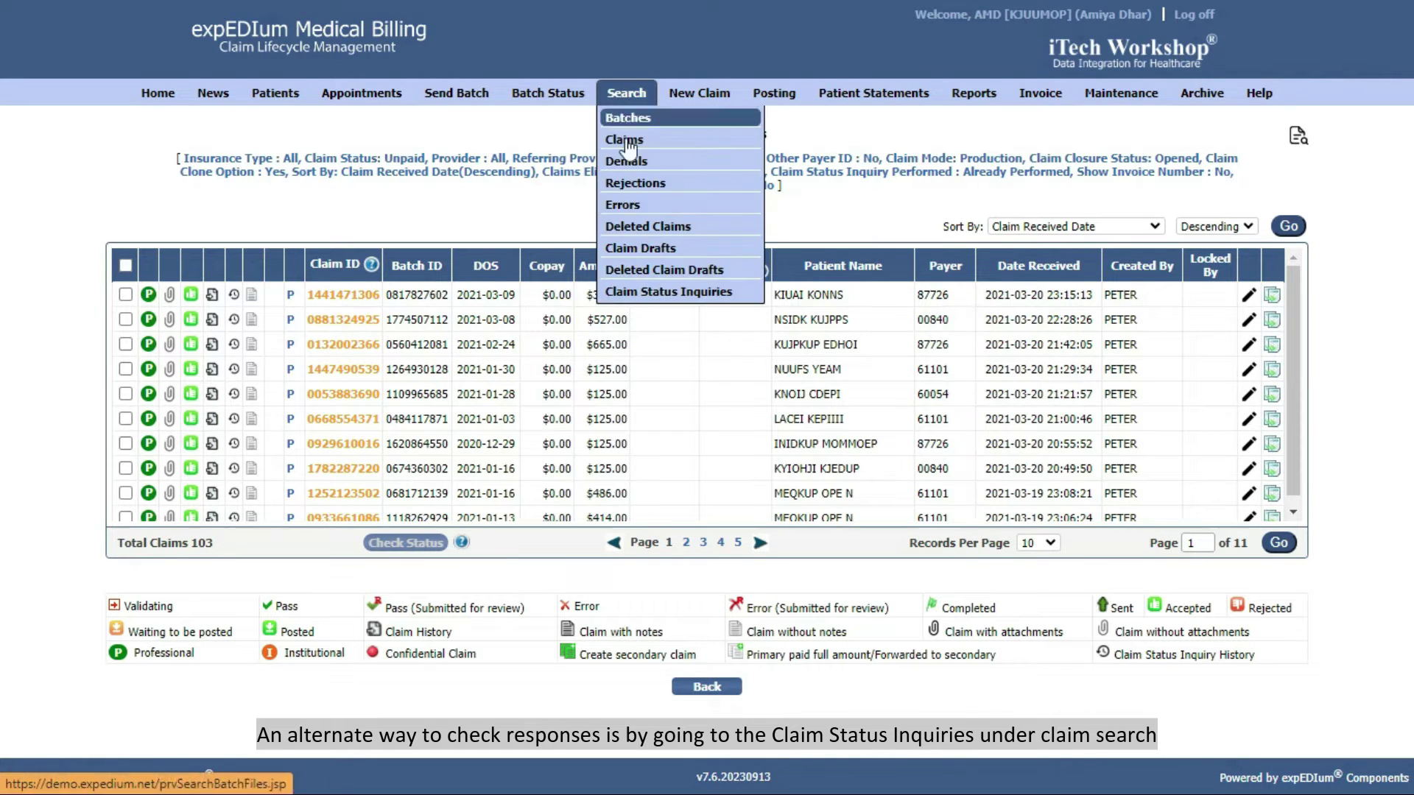
click(643, 298)
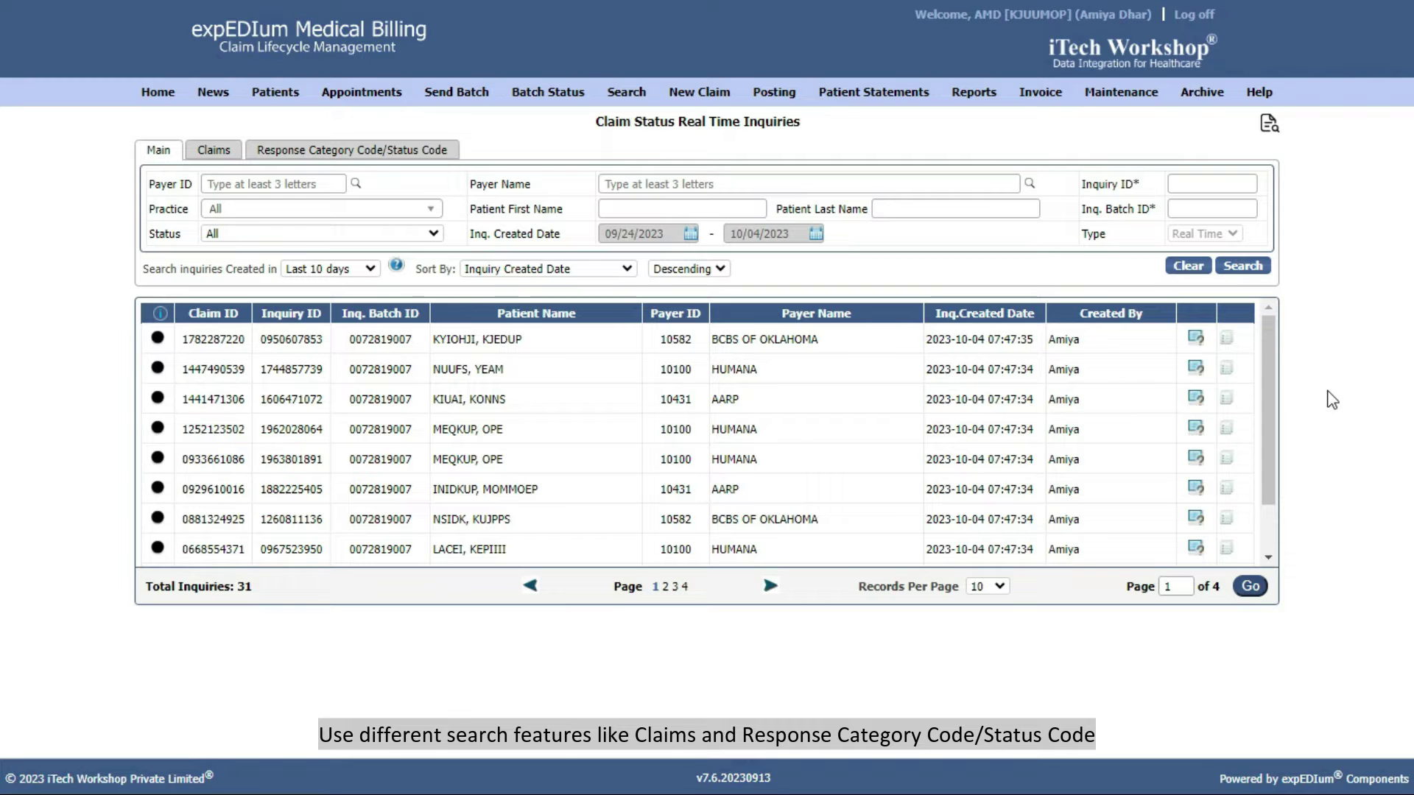
Step: Switch to Response Category Code/Status Code criteria and browse the category and status code lists
click(224, 148)
click(286, 146)
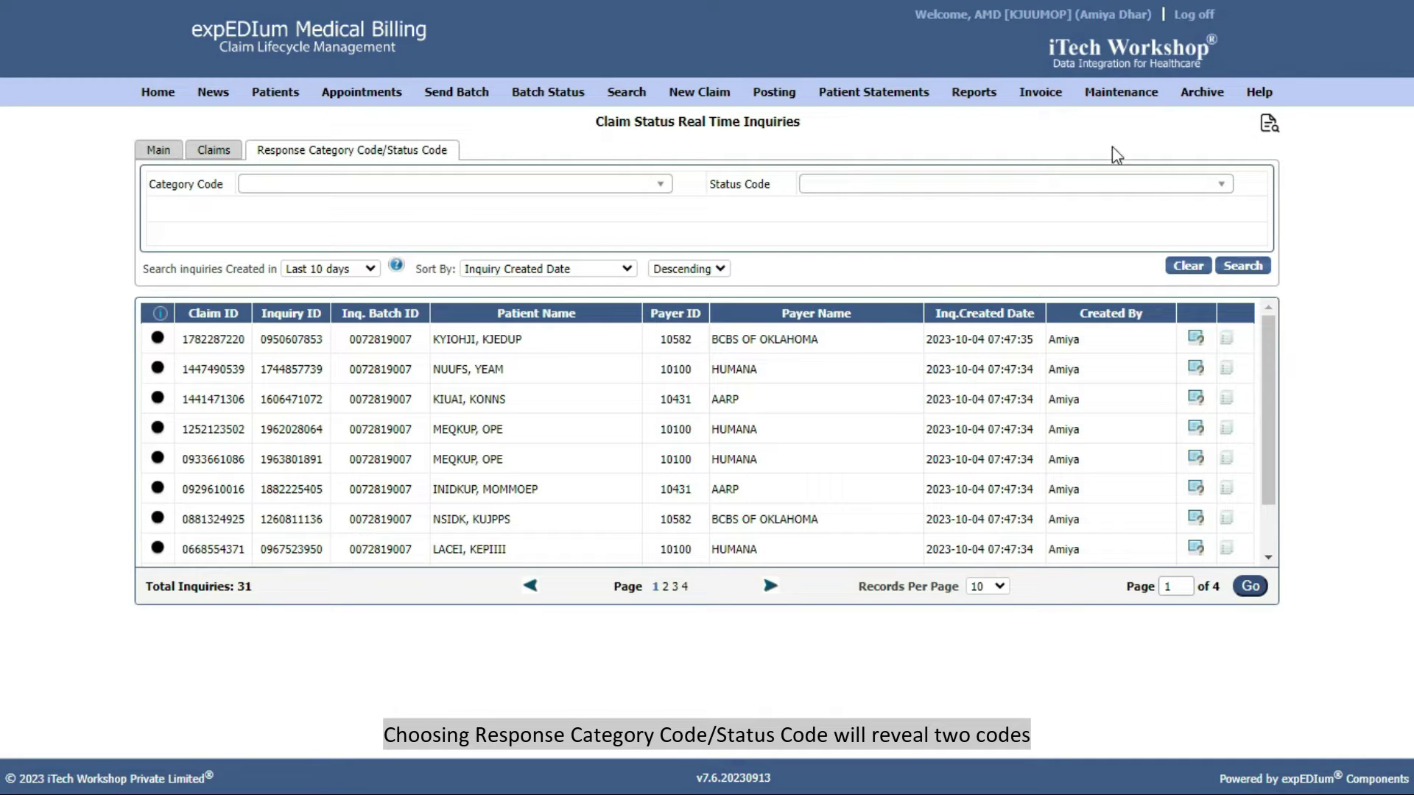
click(663, 183)
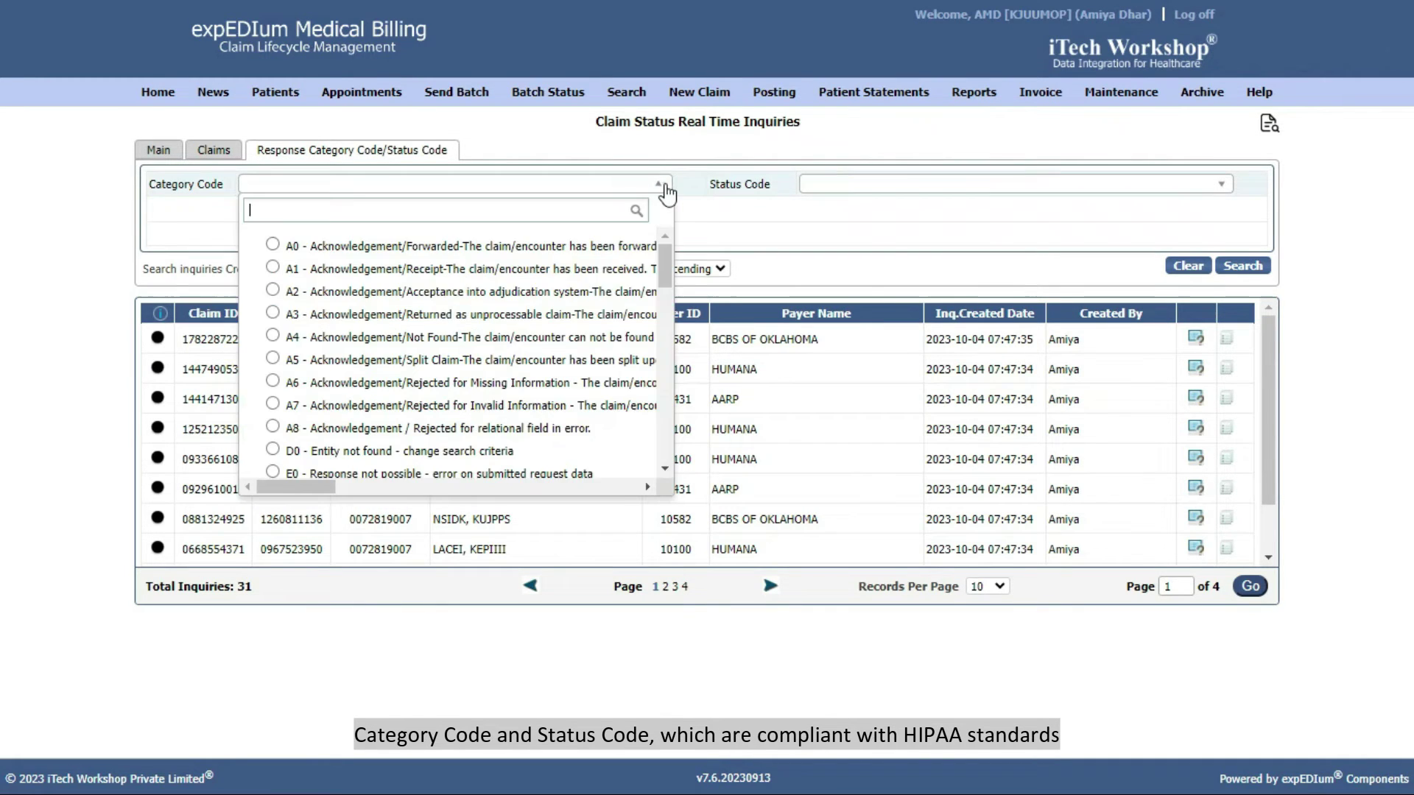
click(664, 184)
click(1195, 189)
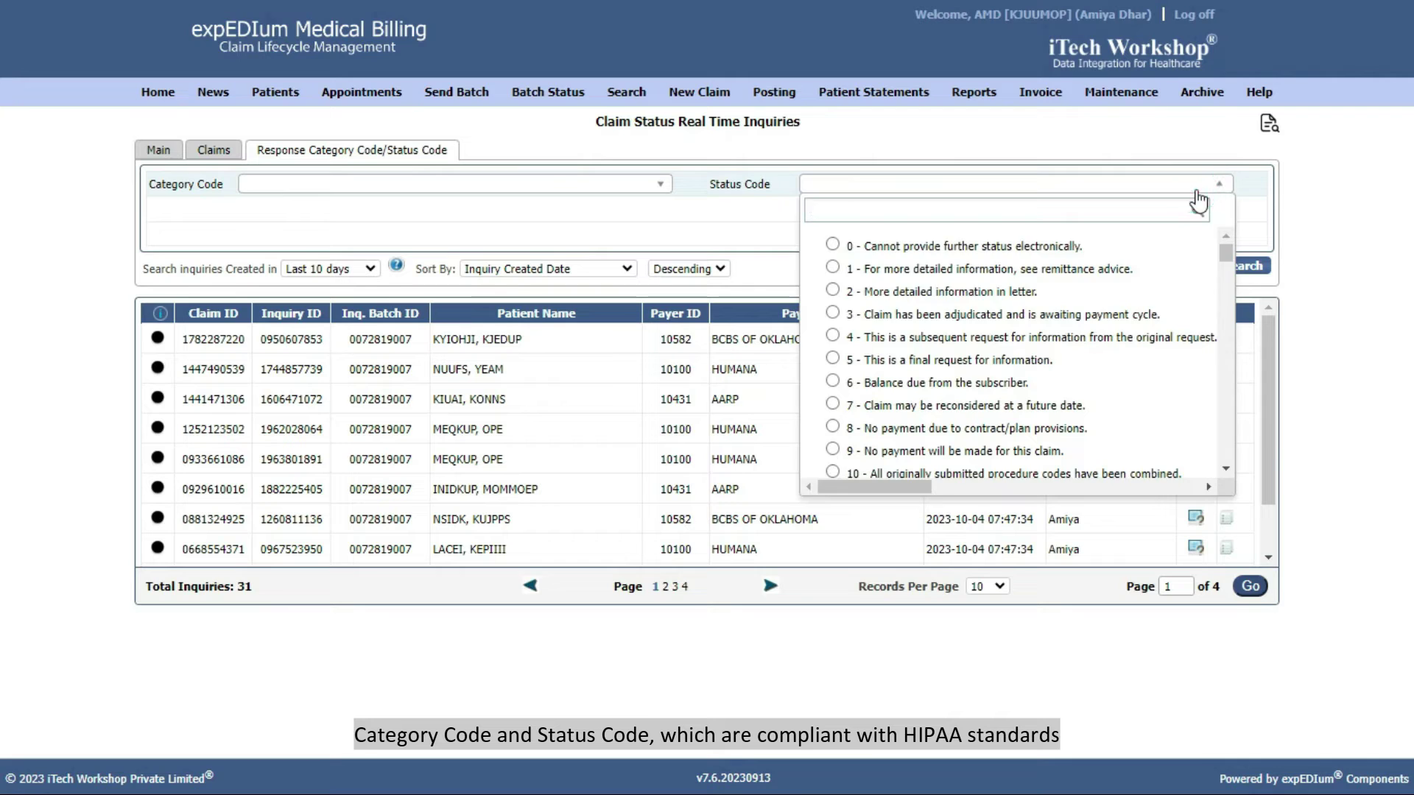
click(1195, 189)
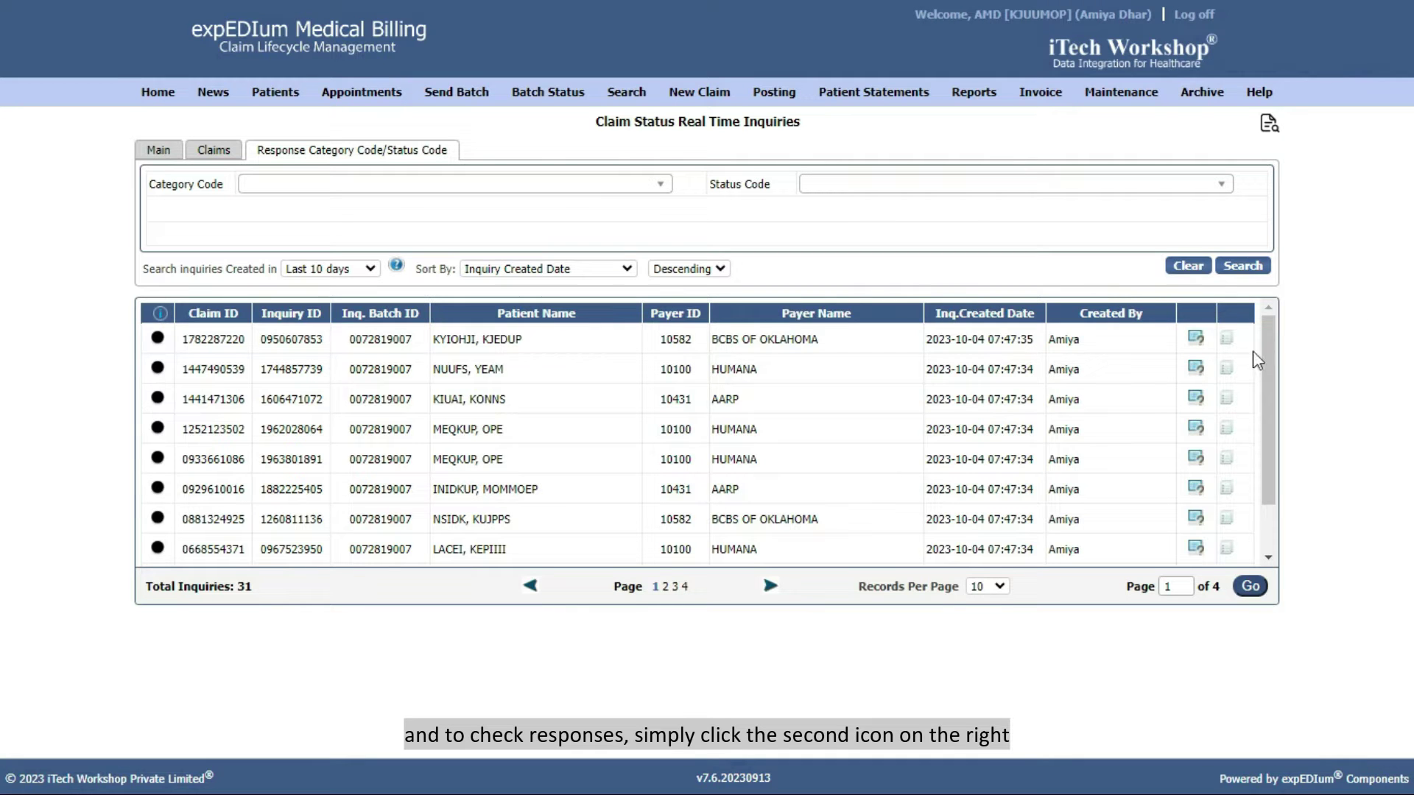
click(1226, 345)
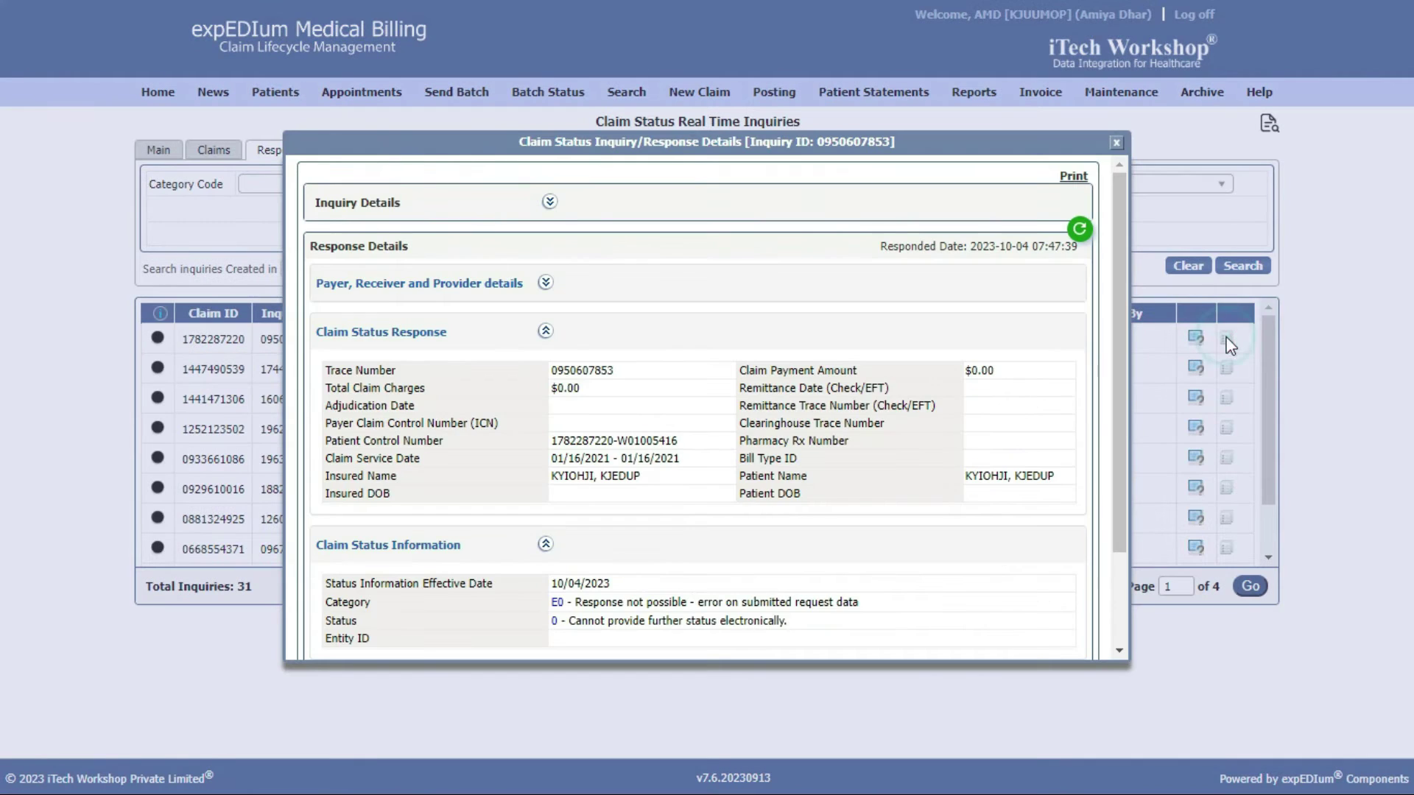
click(1116, 143)
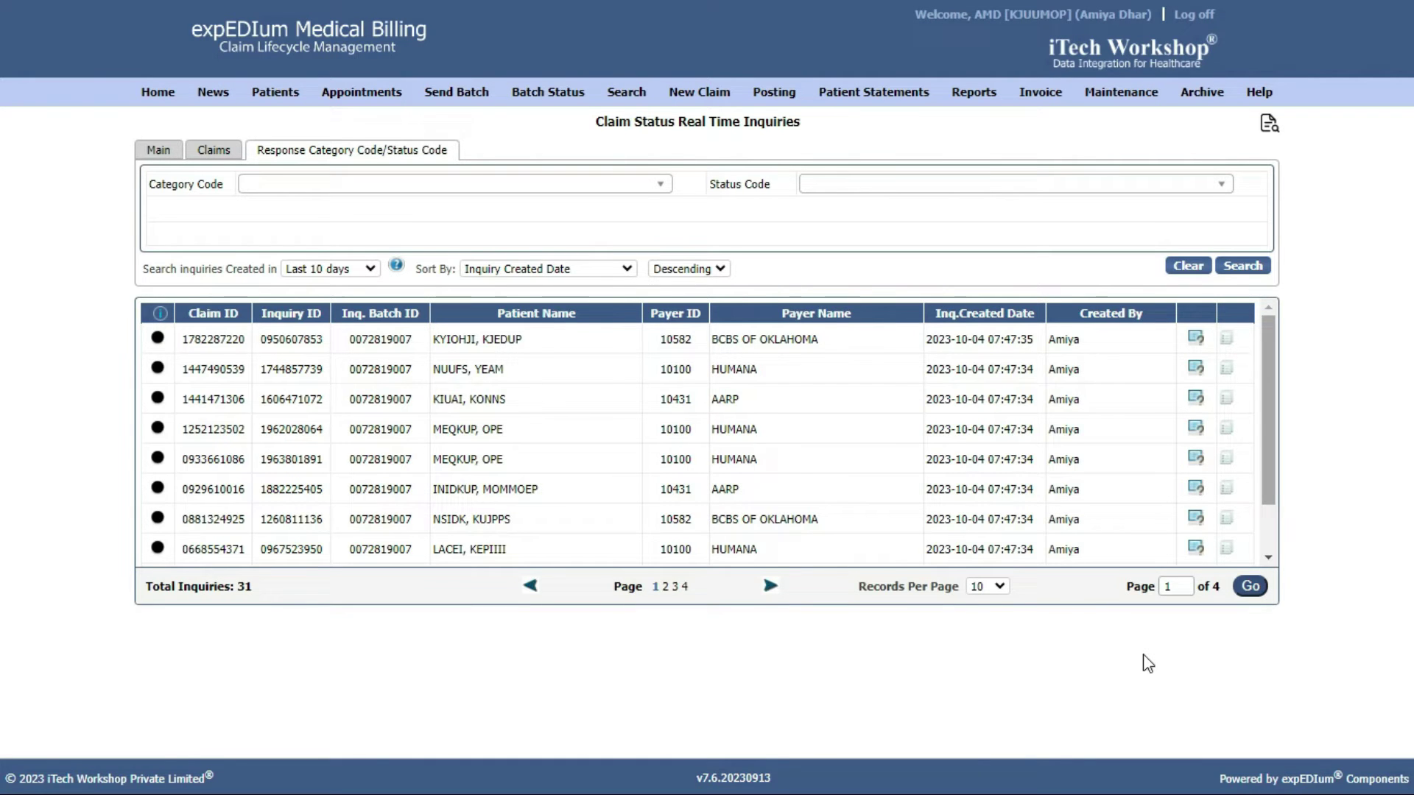
mouse_move(626, 95)
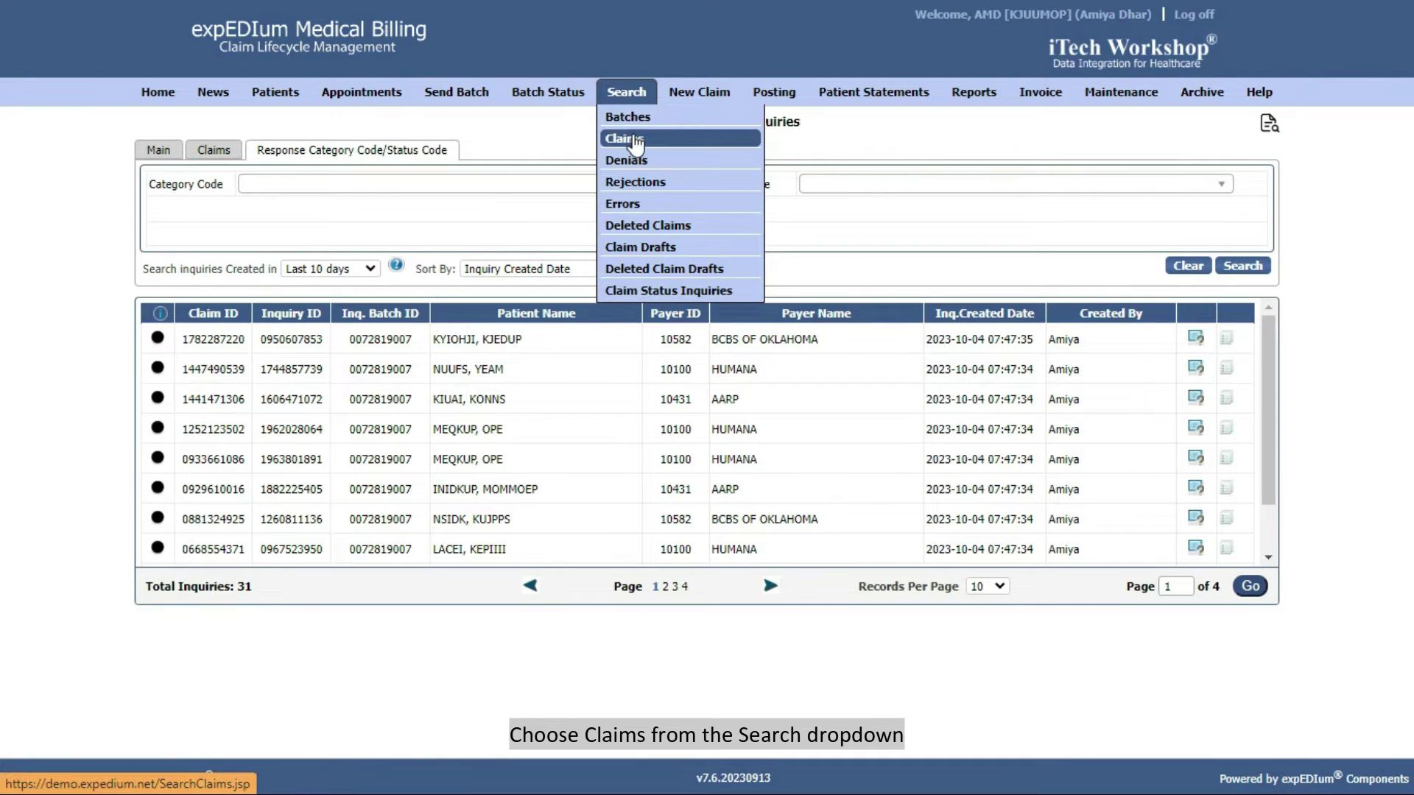
click(633, 139)
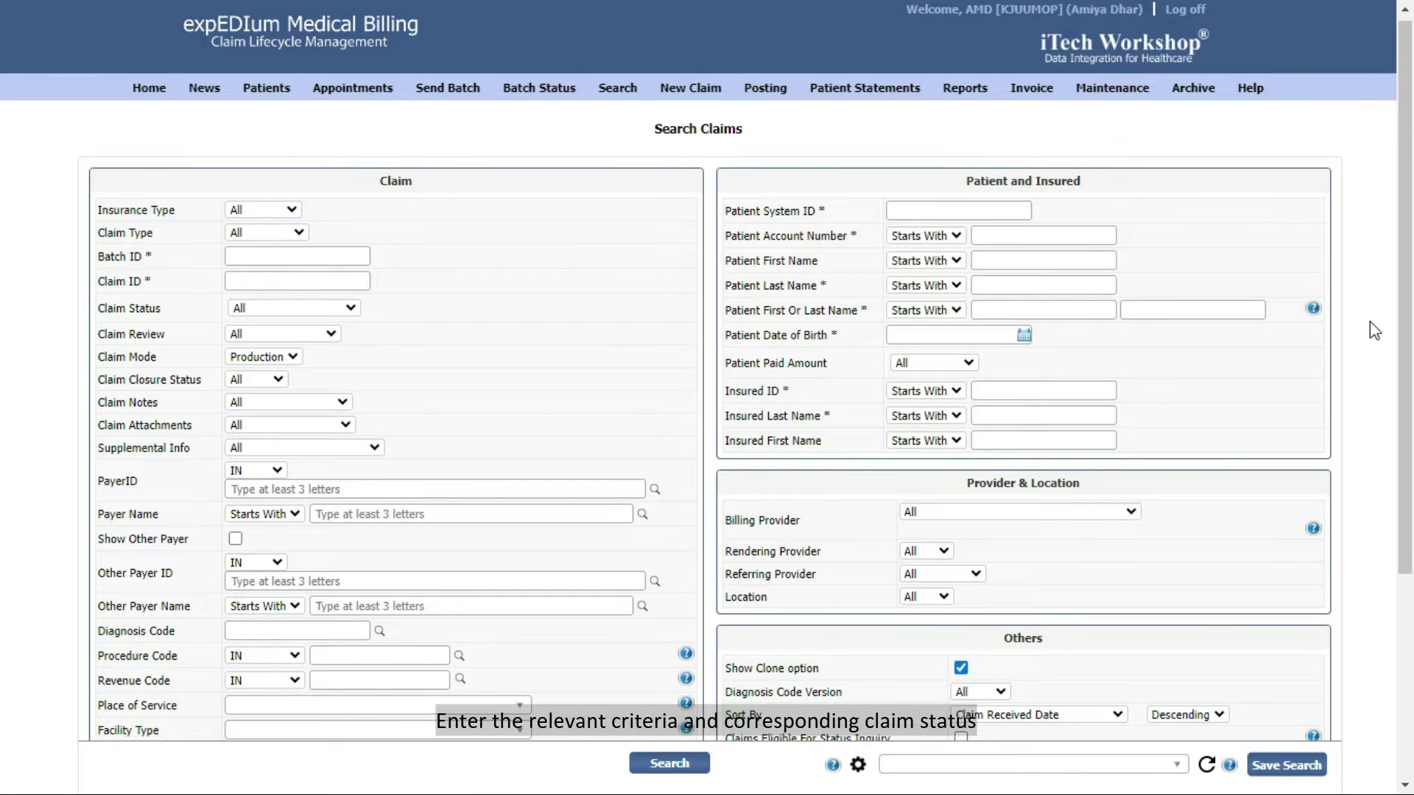
scroll(1370, 321, down, 4)
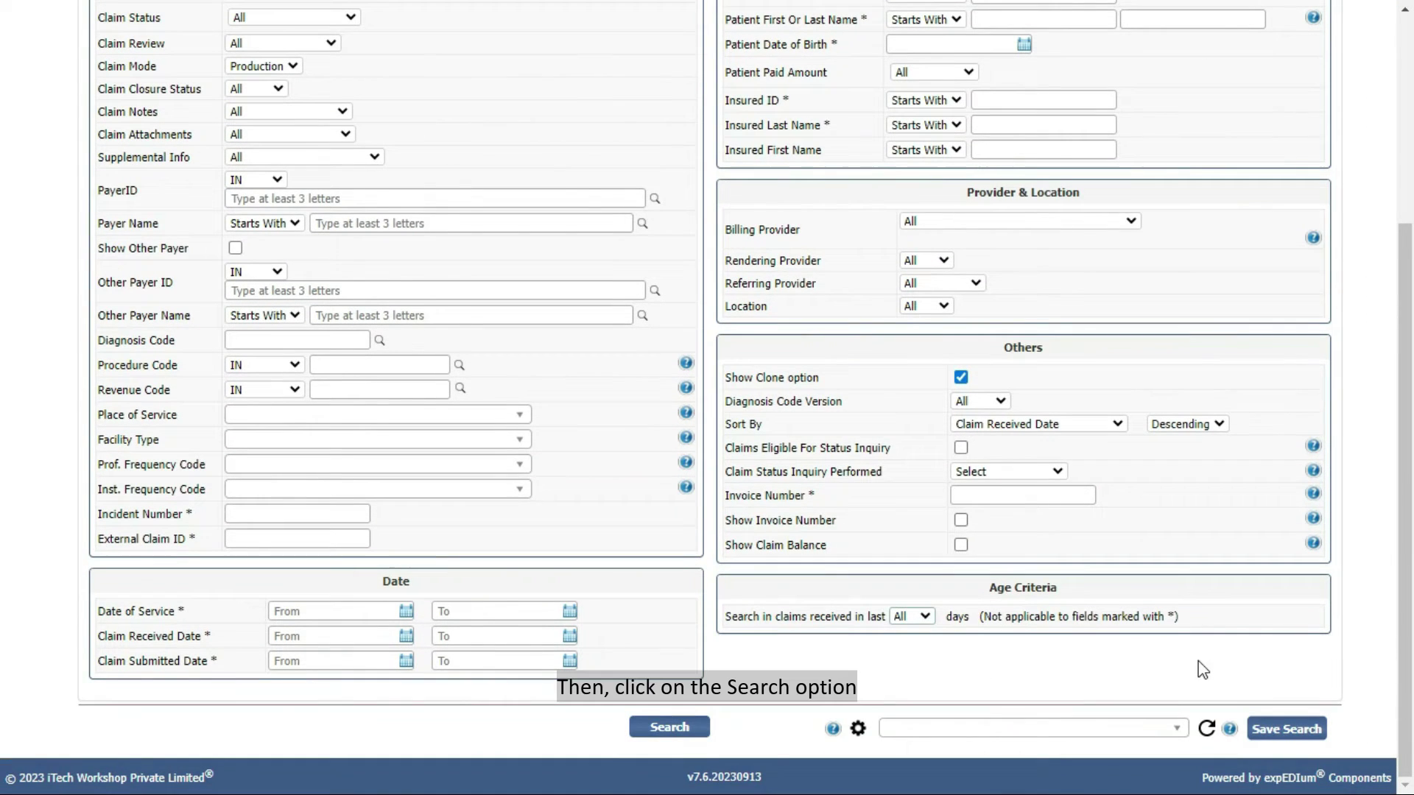
click(664, 729)
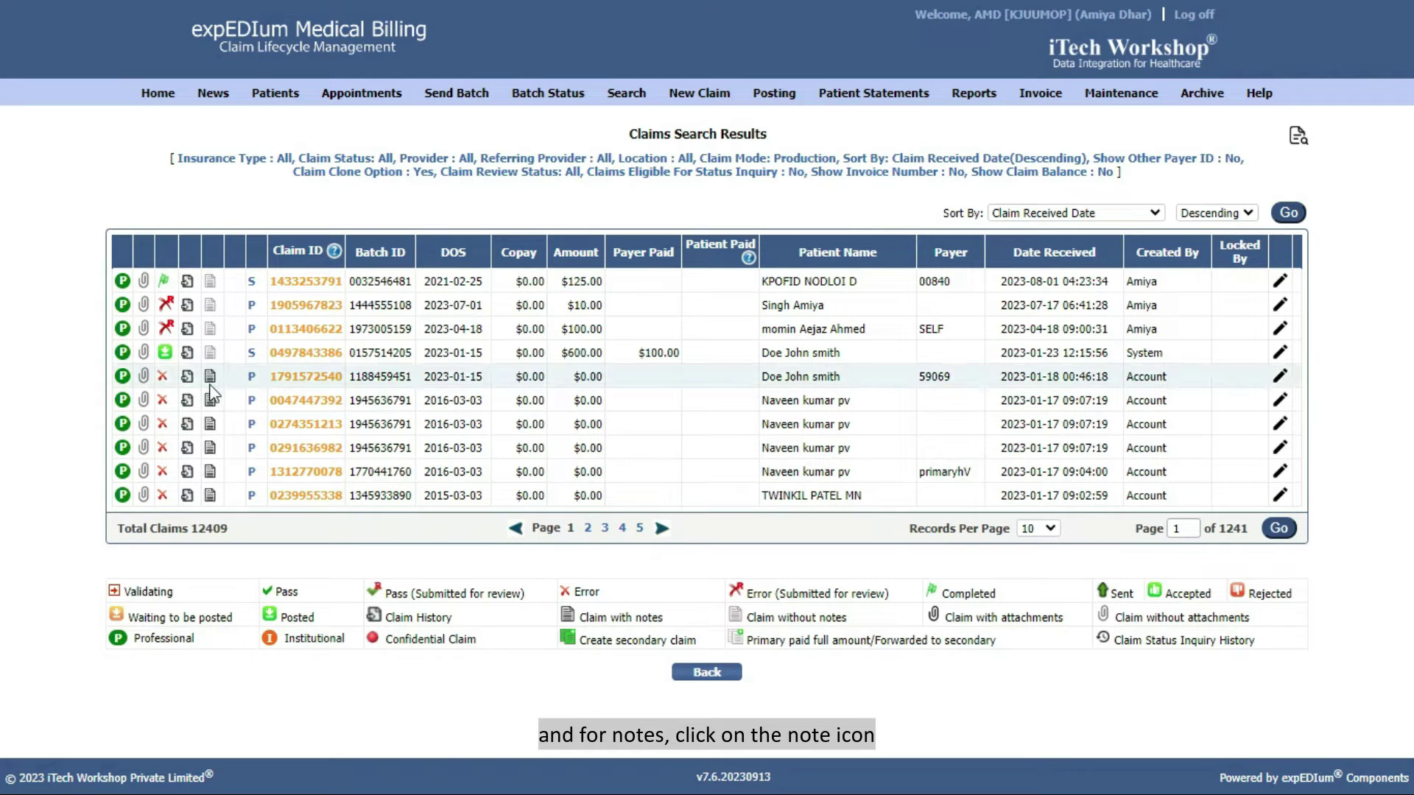
click(1282, 285)
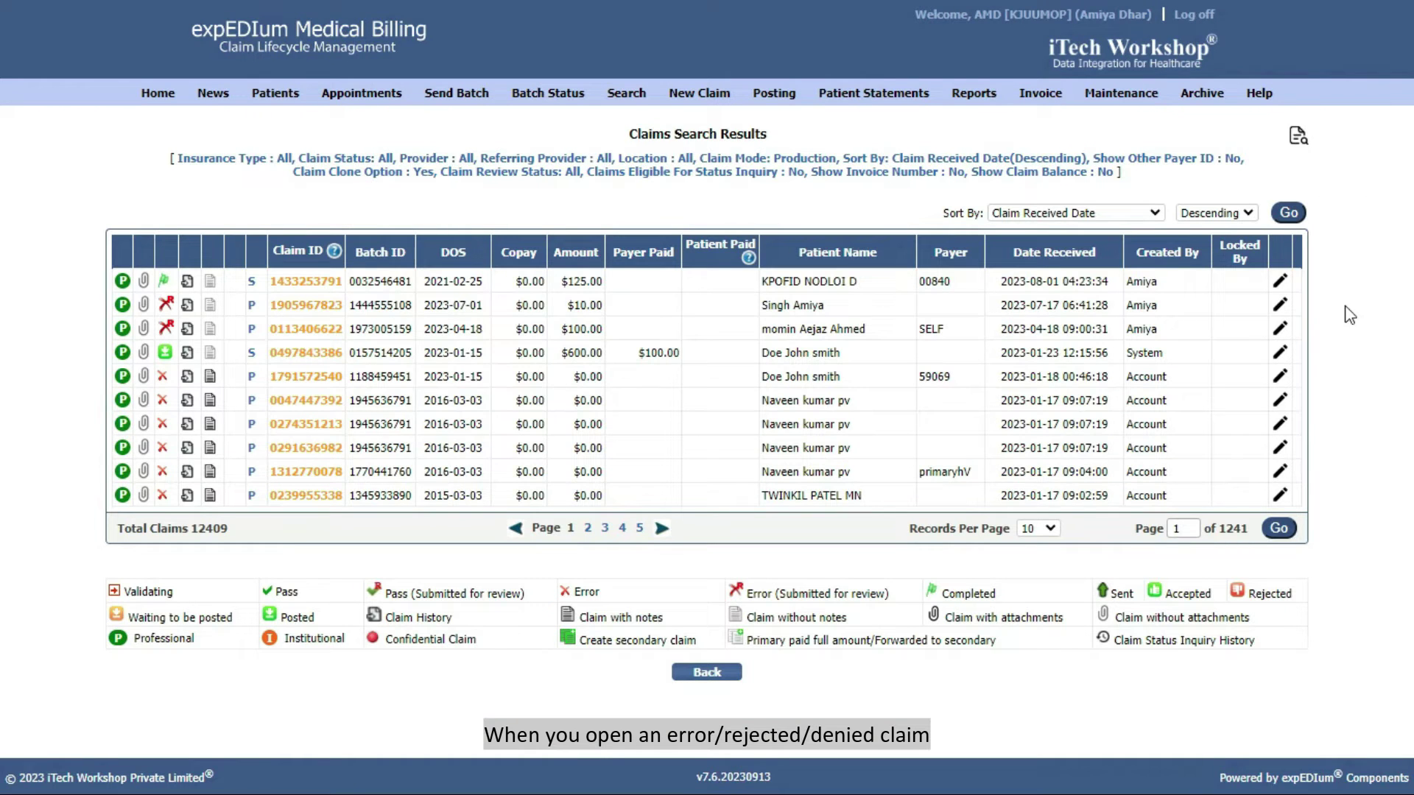
Step: Open row 2's claim, check its Billing Provider Zip error, and confirm resubmitting it
click(1281, 305)
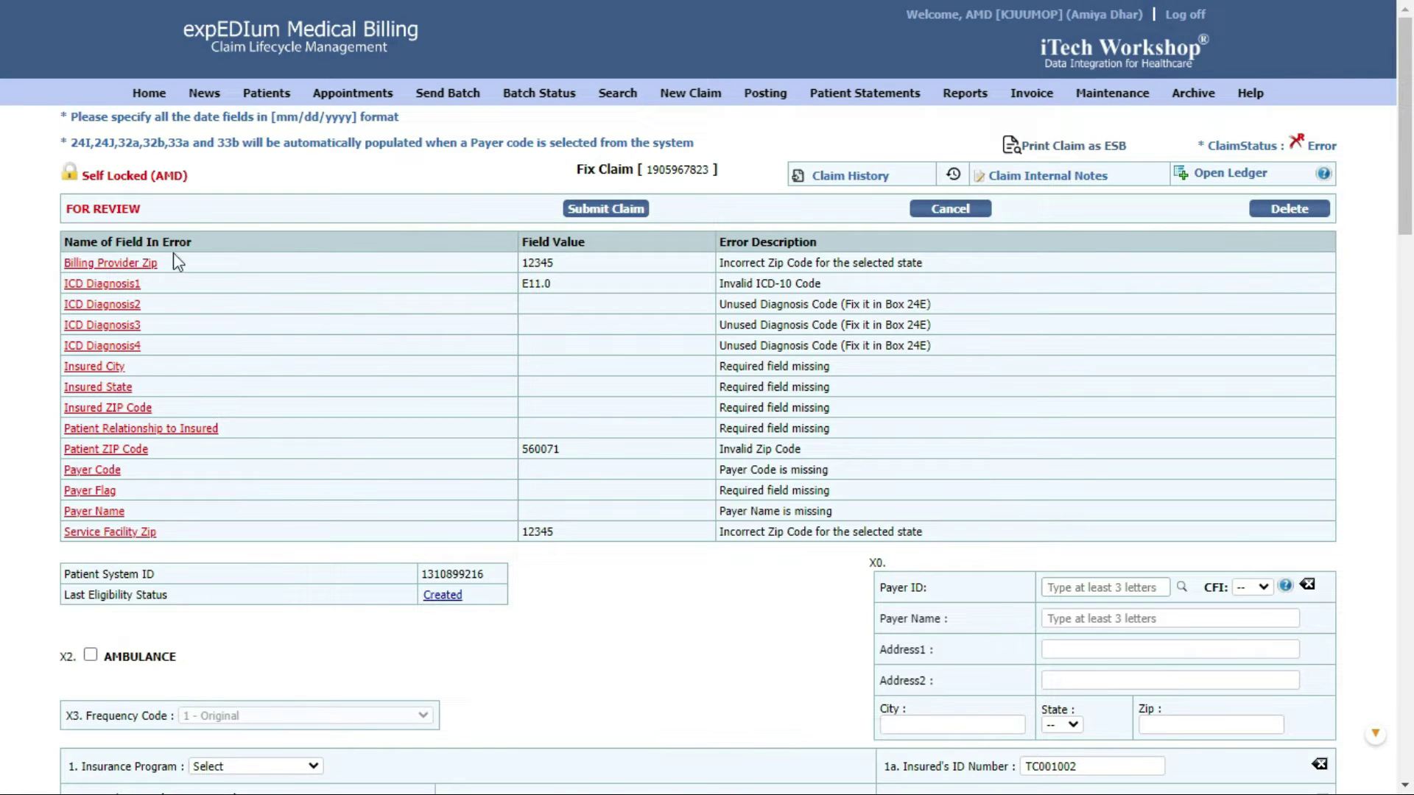
click(100, 264)
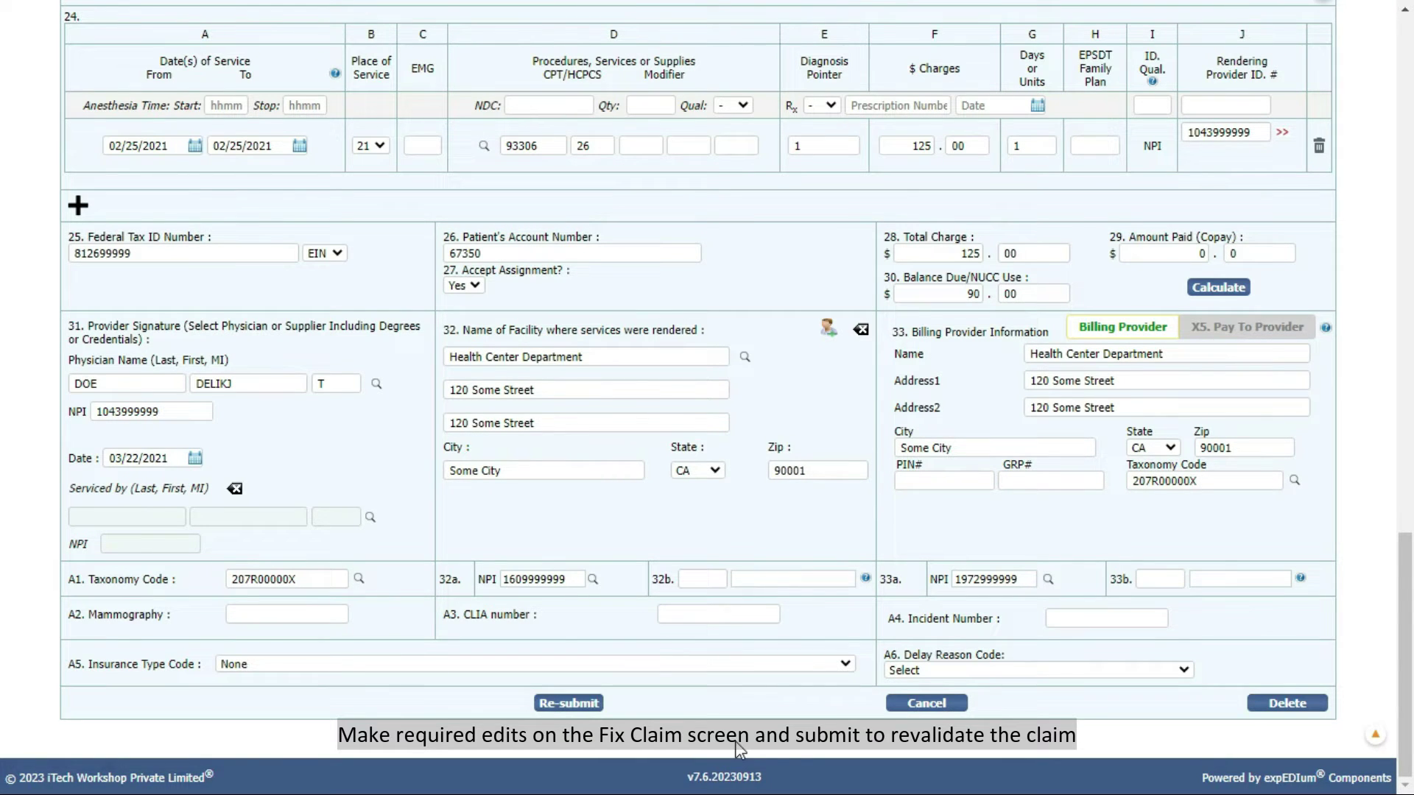
click(571, 705)
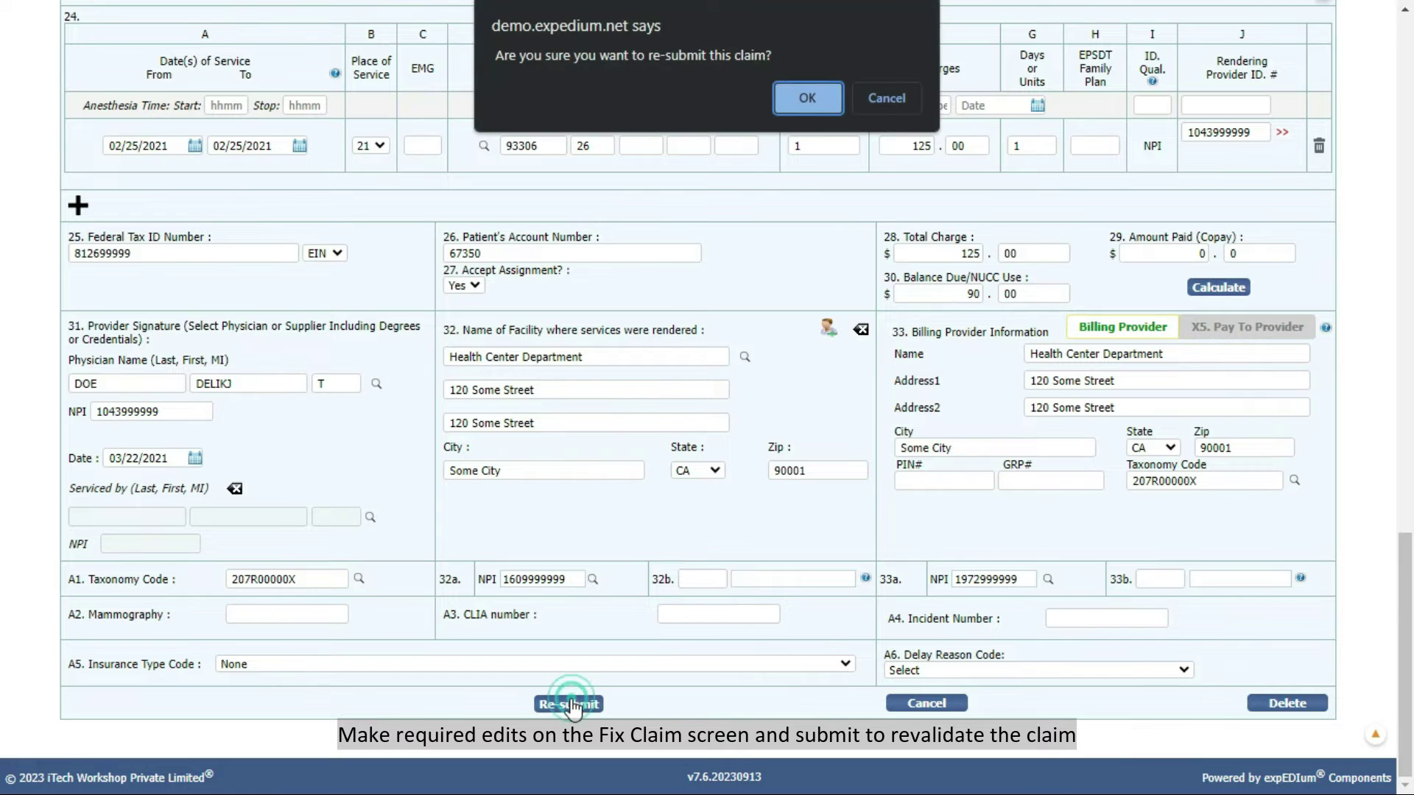
click(821, 92)
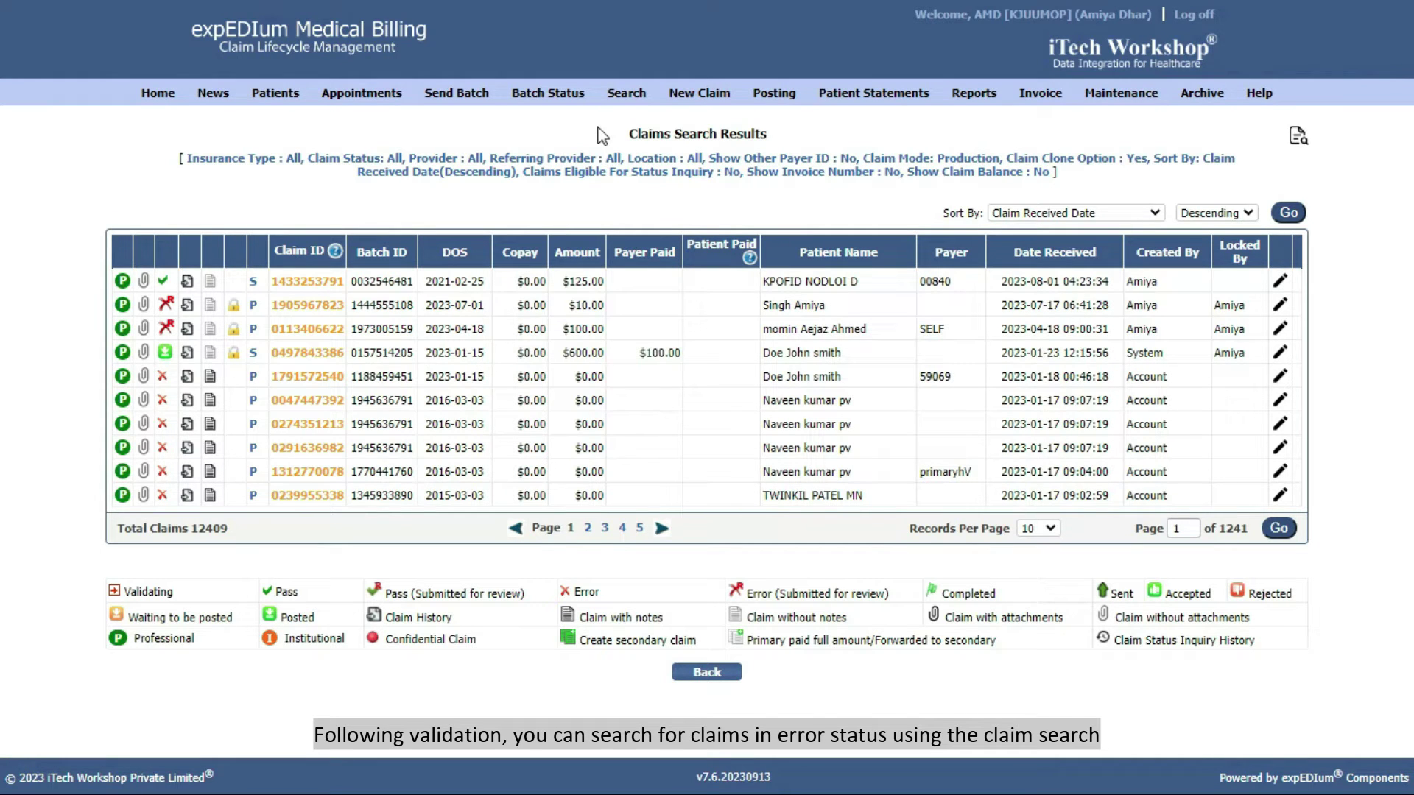
Step: Run a default Errors search for primary insurance, showing 137 error codes across 139 claims
mouse_move(626, 93)
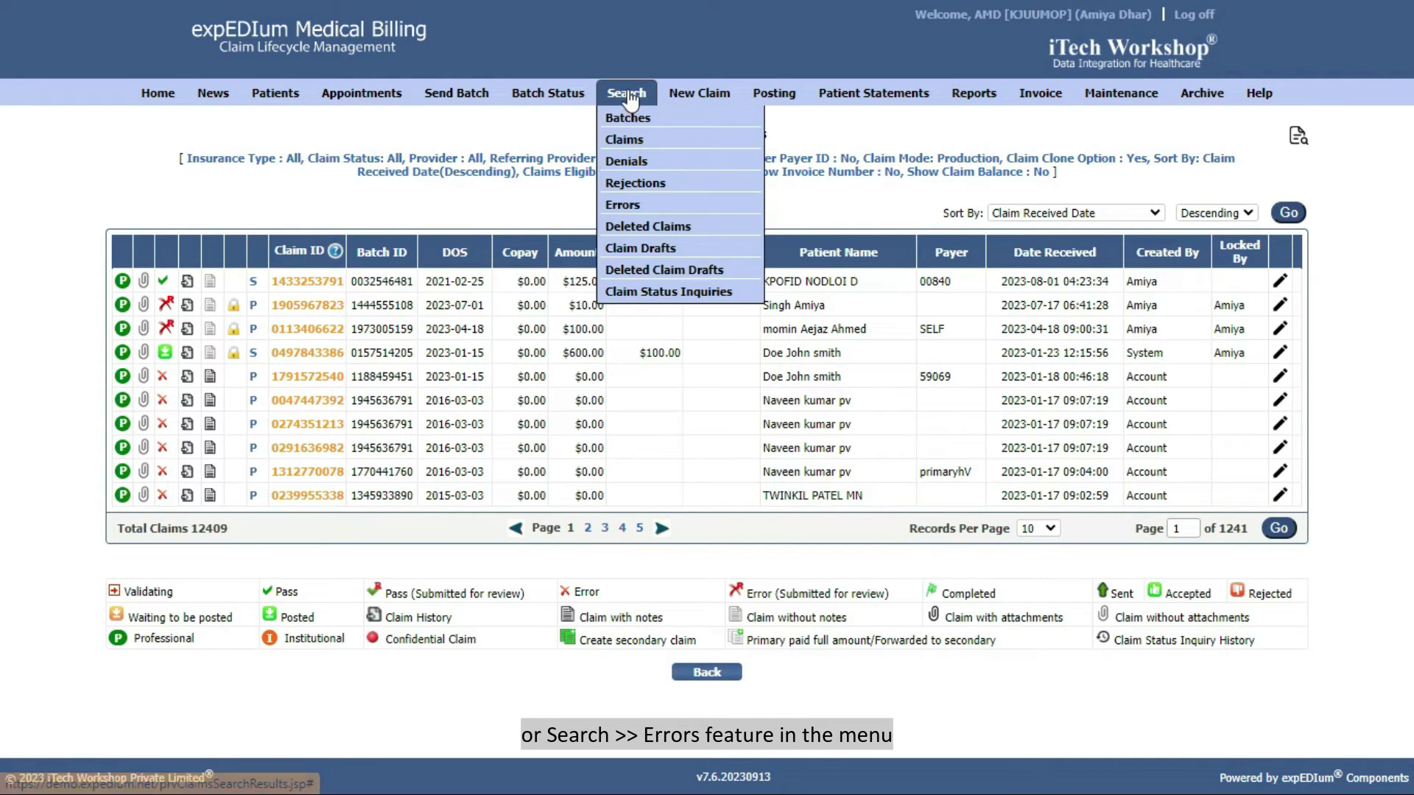
click(622, 206)
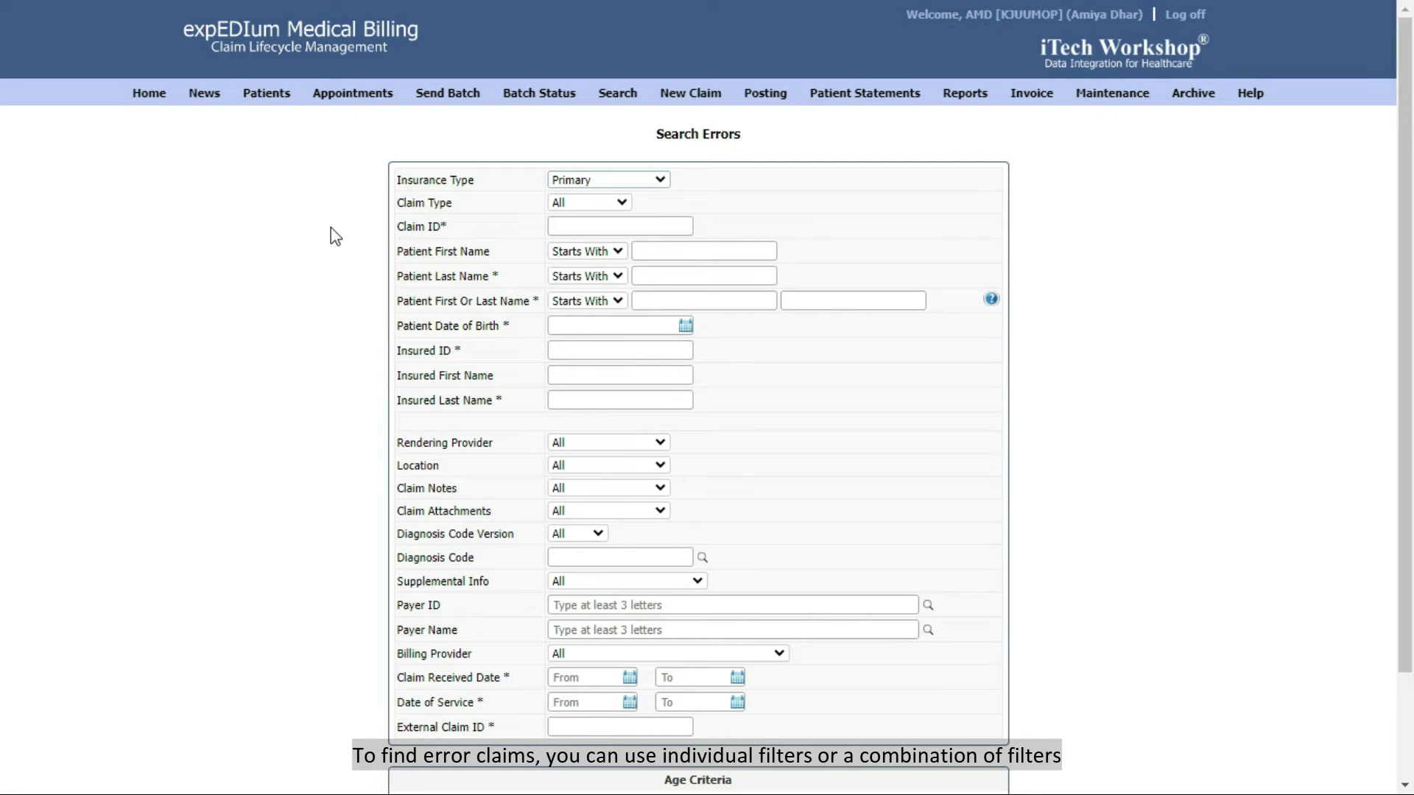
scroll(331, 234, down, 3)
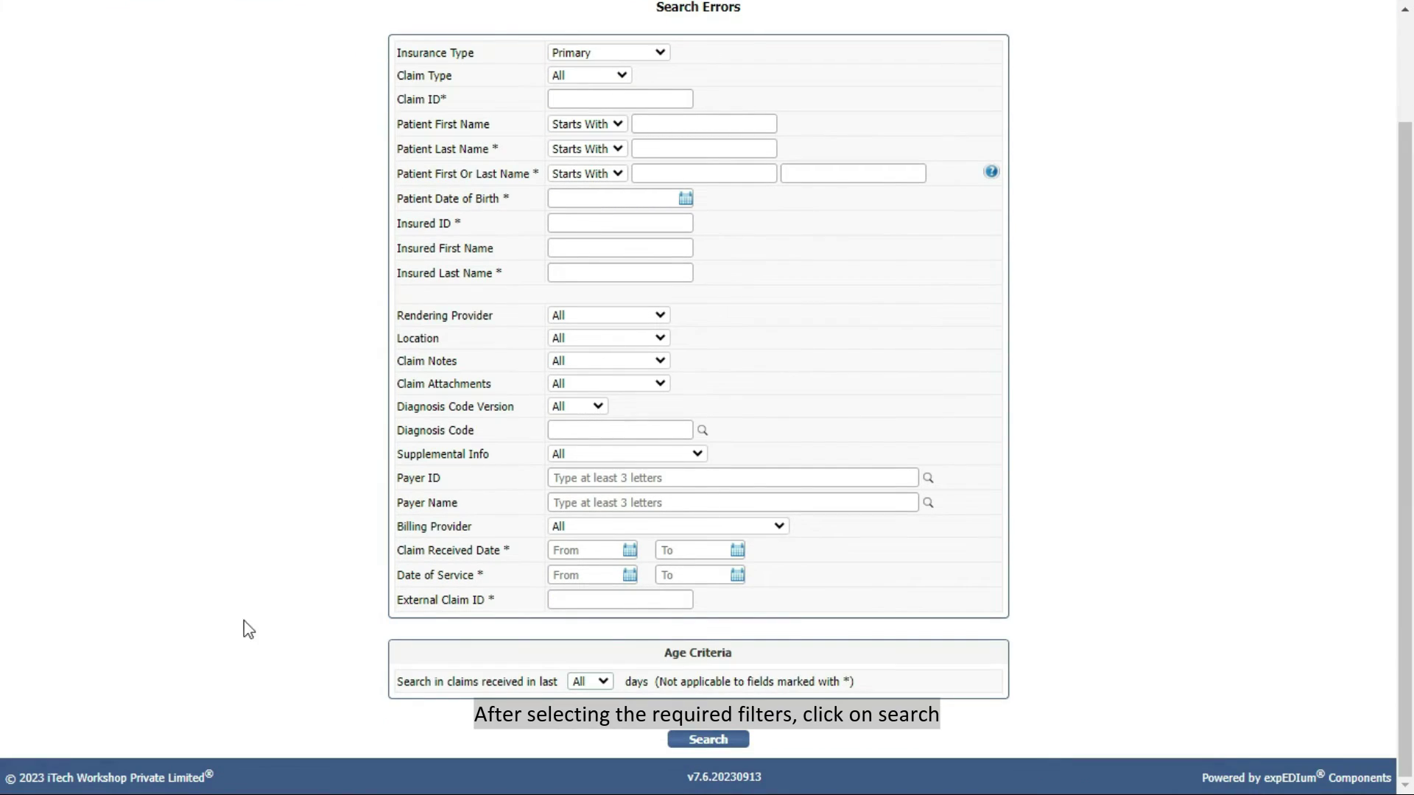
click(704, 742)
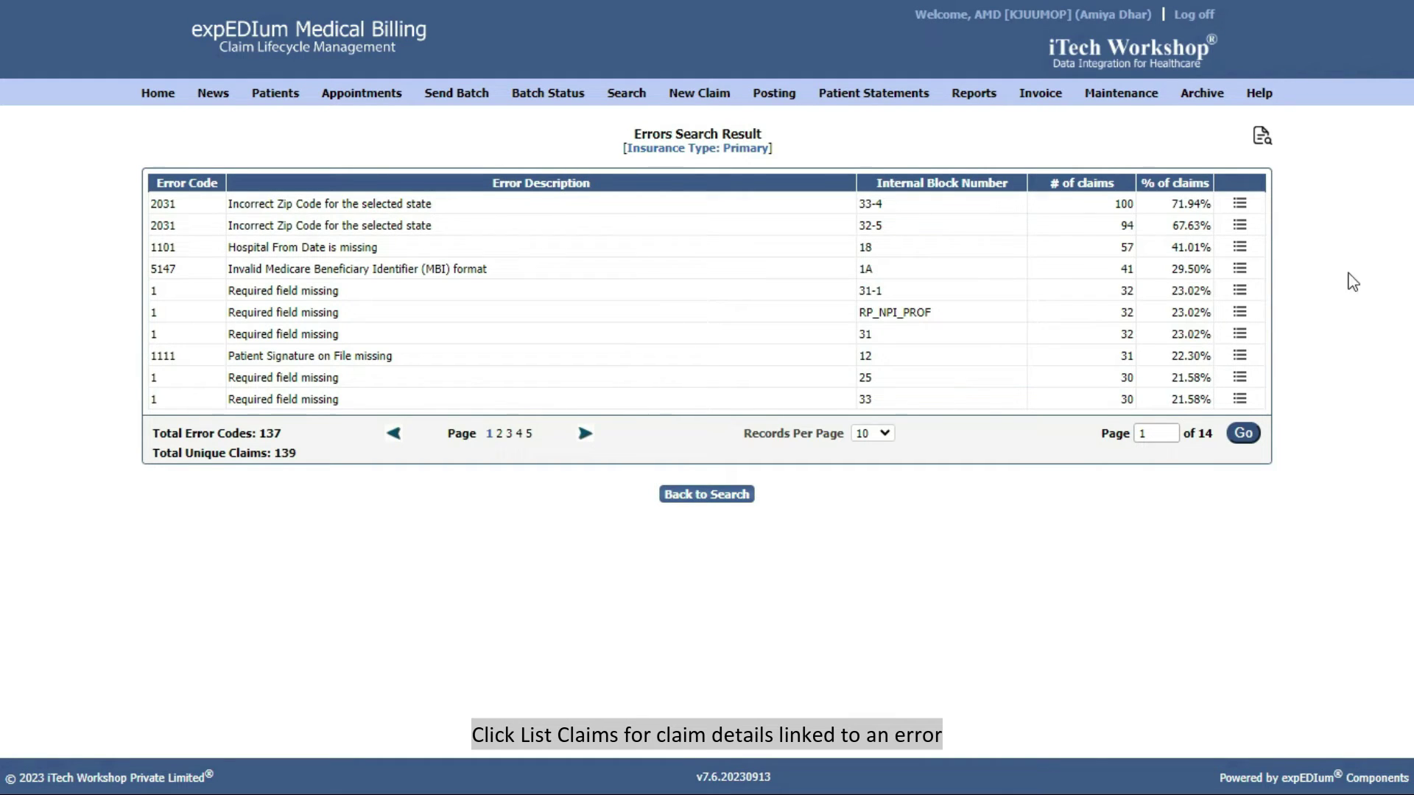
Step: List the error 2031 claims and open the first claim's Billing Provider Zip field
click(1240, 204)
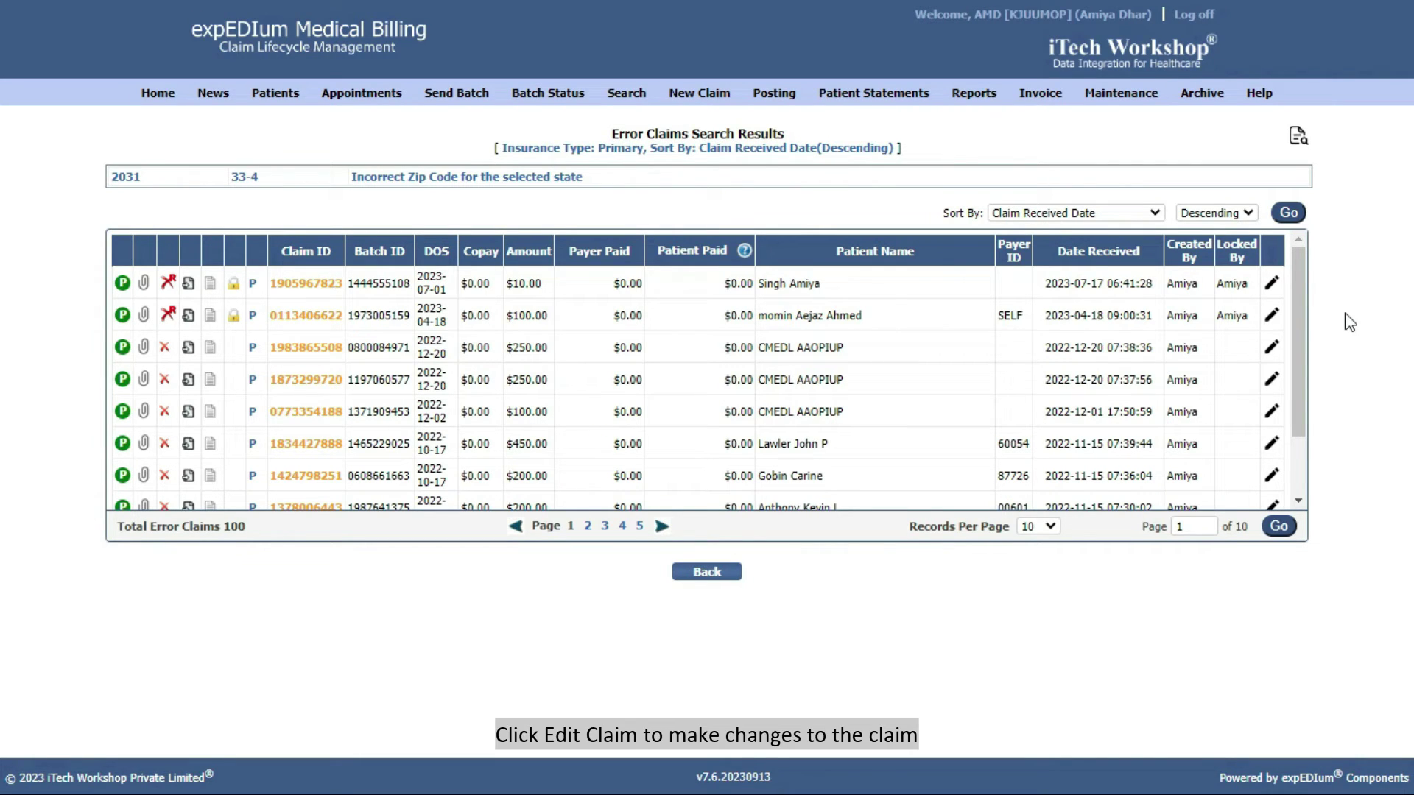
click(1272, 282)
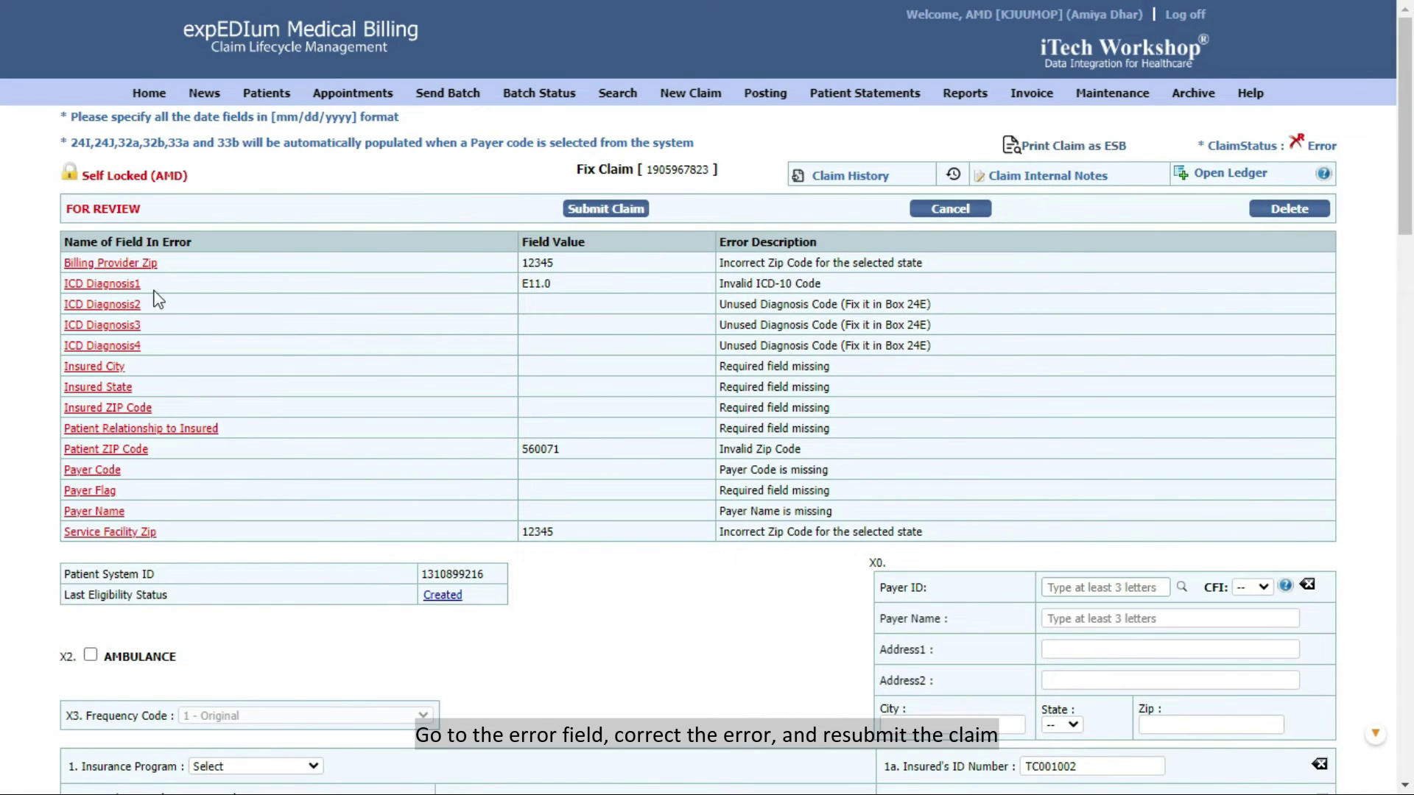
click(110, 263)
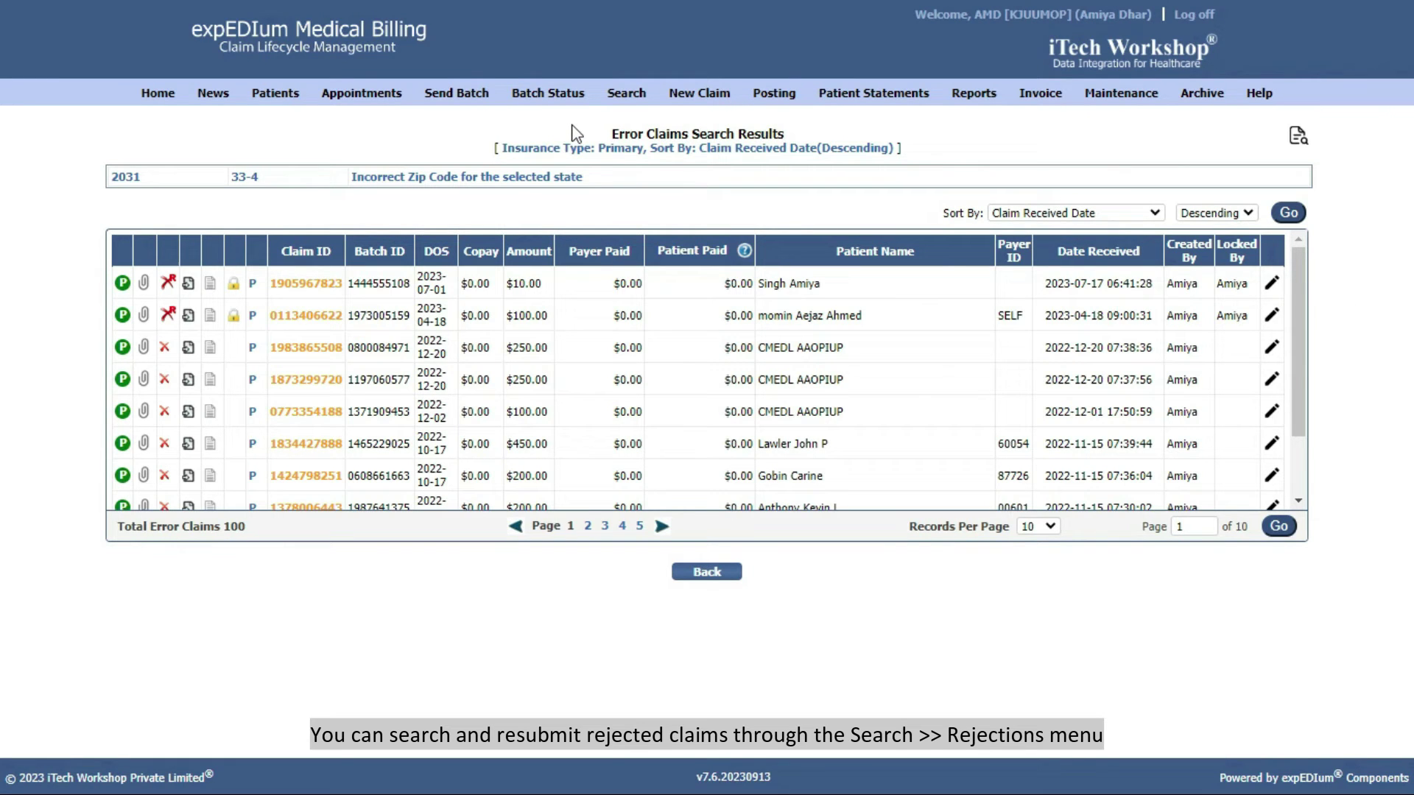
Step: Run a rejection search and list the 22 claims rejected under Acknowledgement Receipt
mouse_move(623, 111)
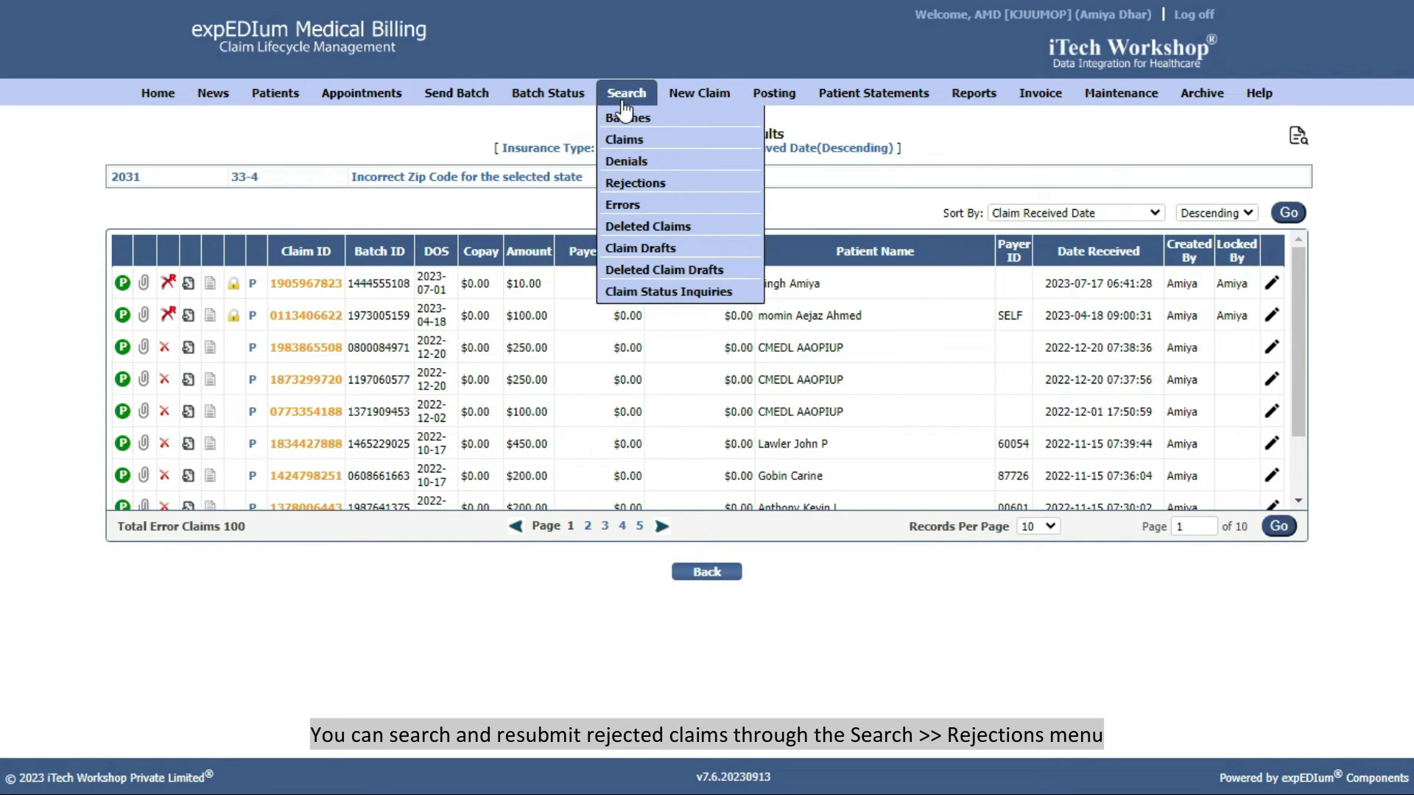
click(629, 182)
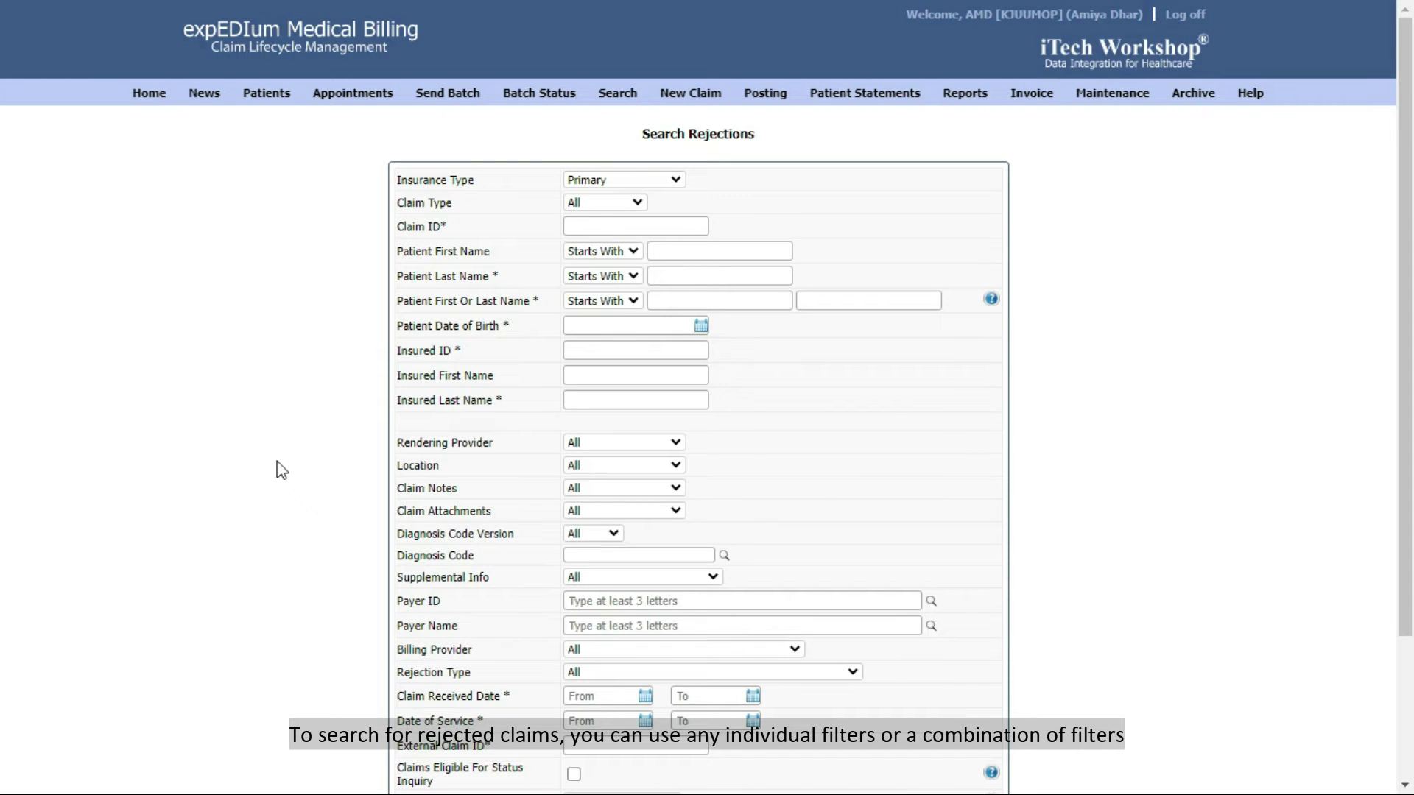
scroll(278, 464, down, 3)
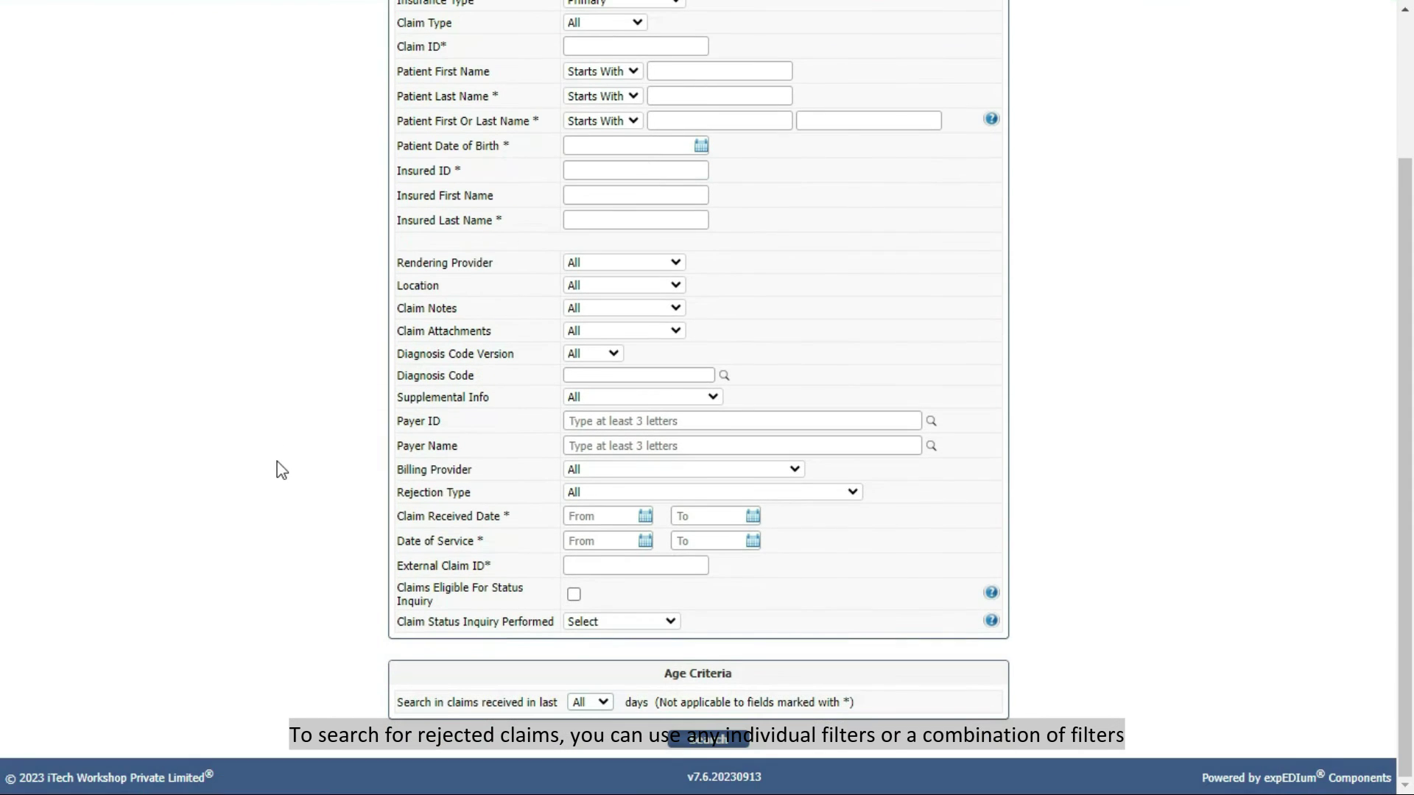
click(713, 739)
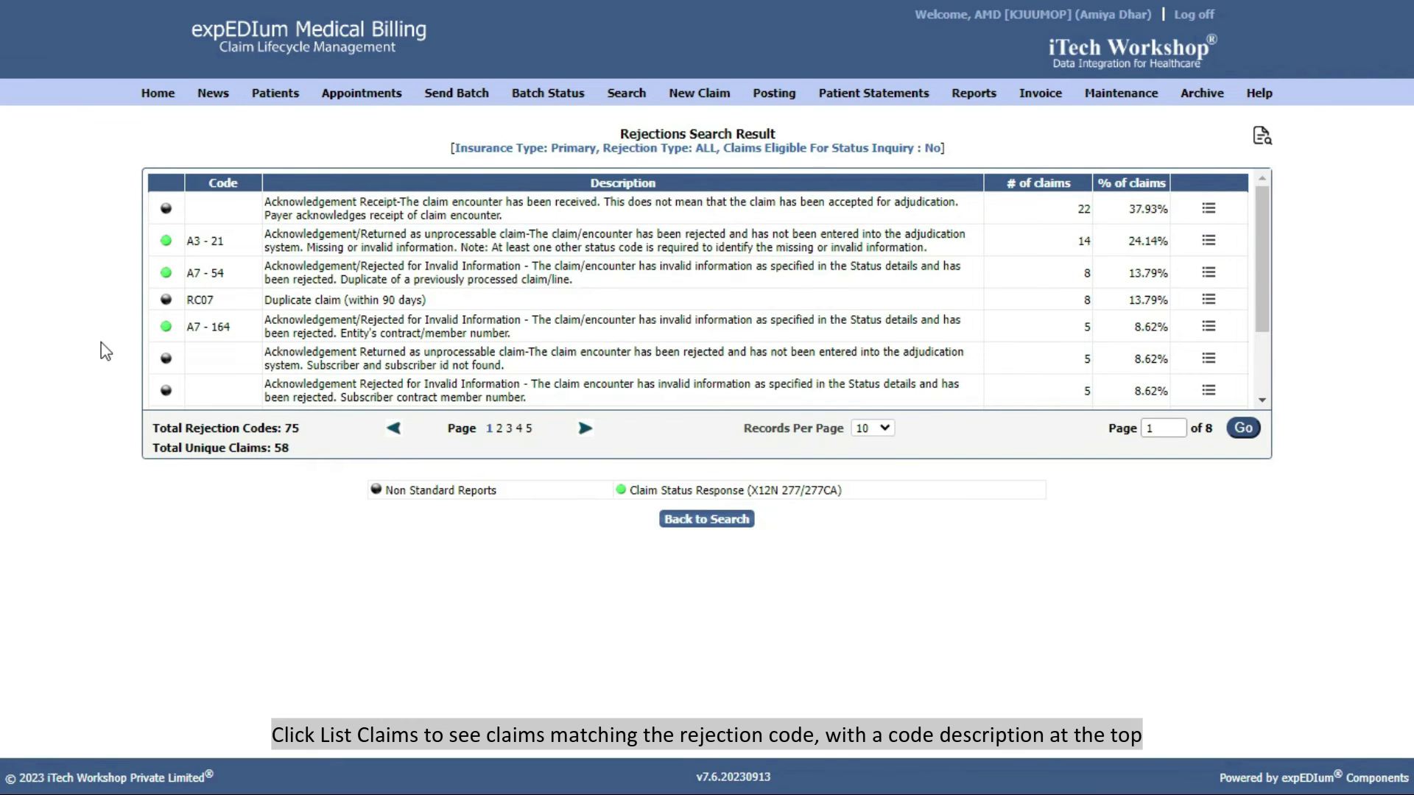
click(1208, 208)
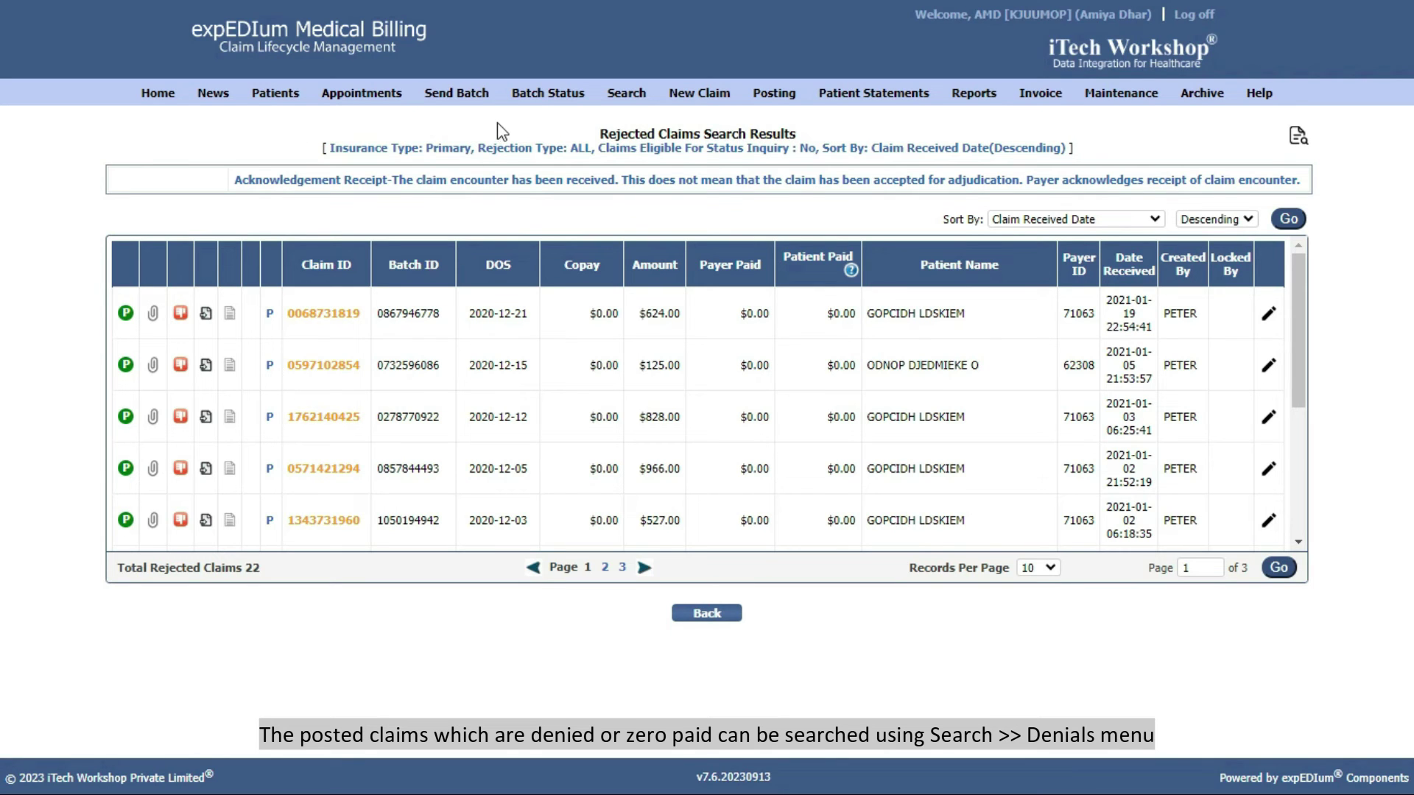
Step: Search denials in Reason Code View and list the 6273 claims denied under CO 45
mouse_move(626, 94)
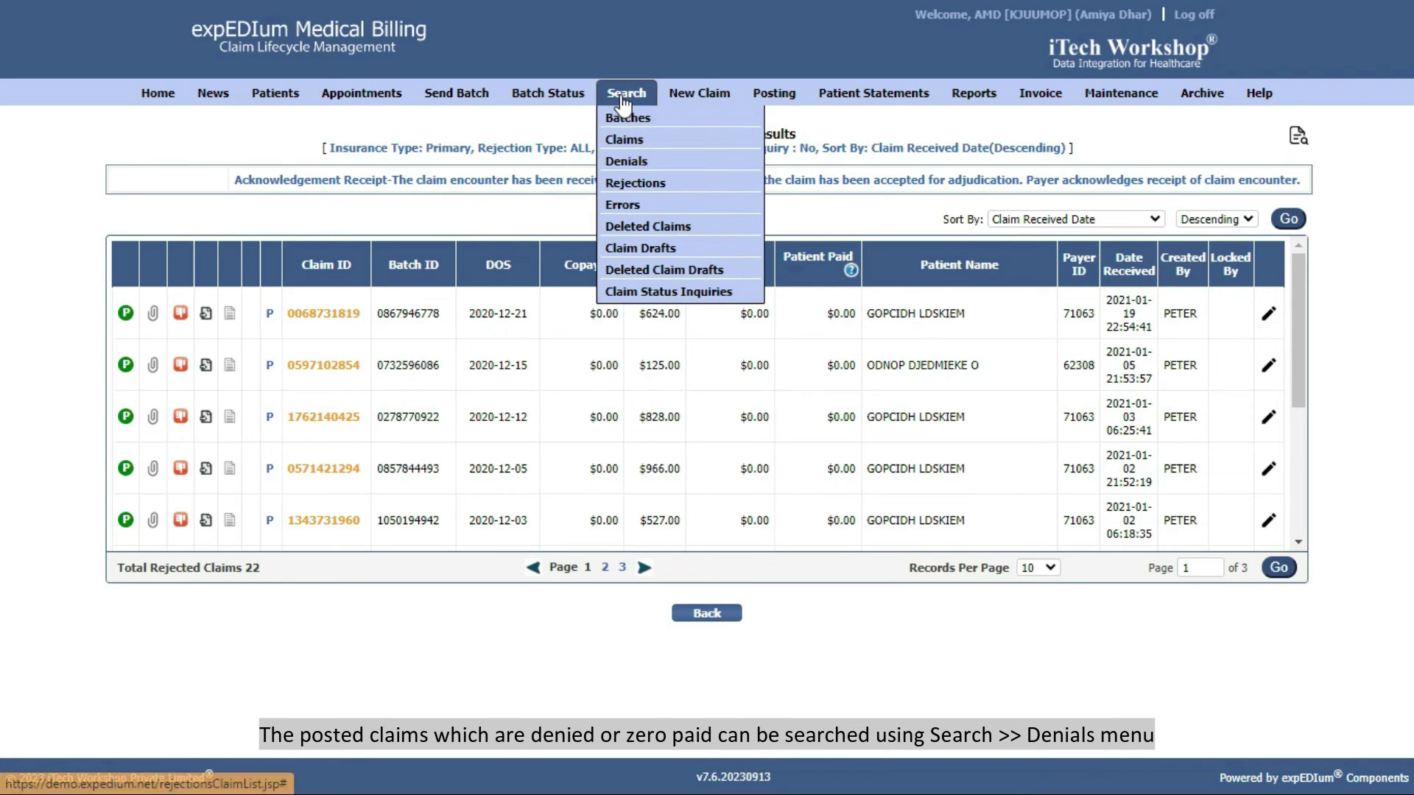
click(648, 162)
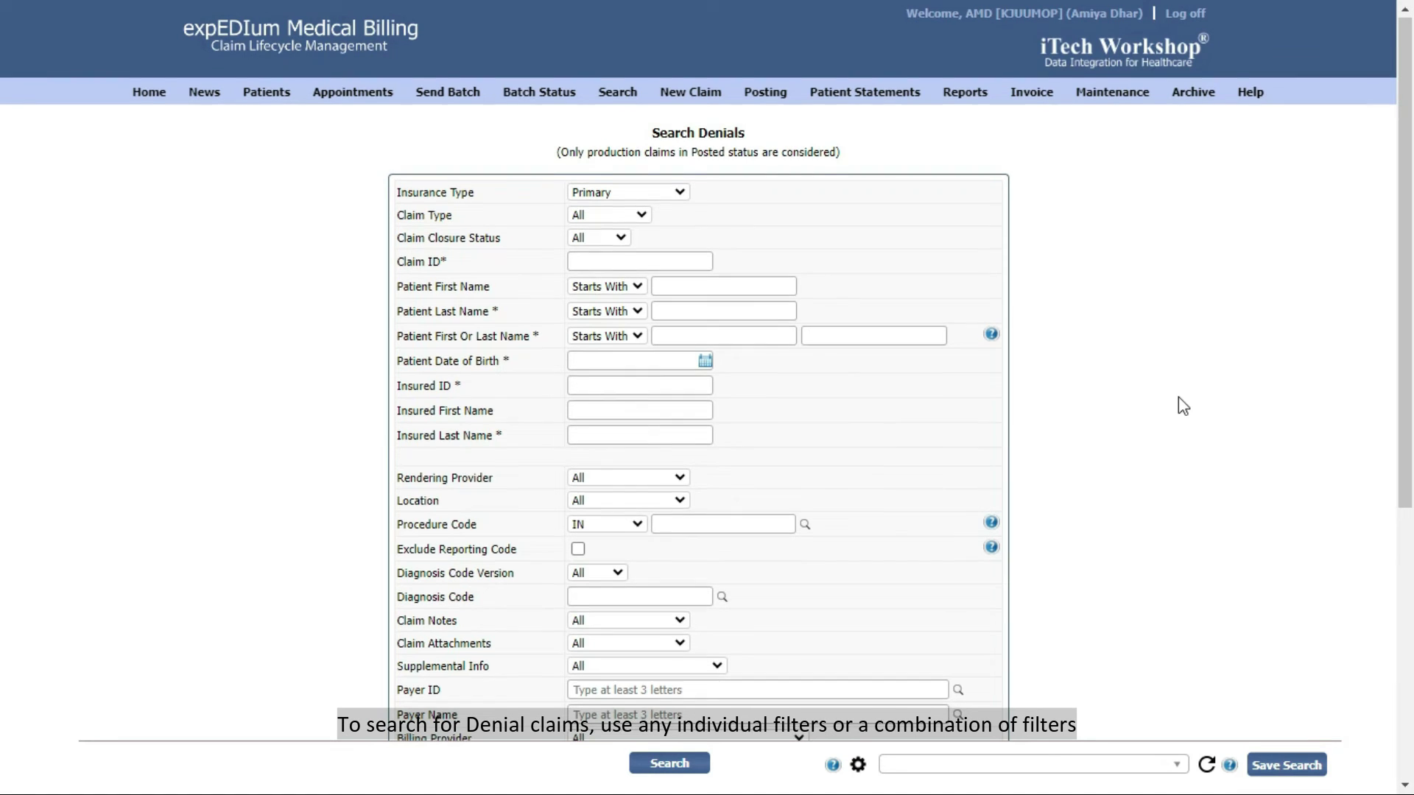
scroll(1176, 396, down, 6)
click(700, 491)
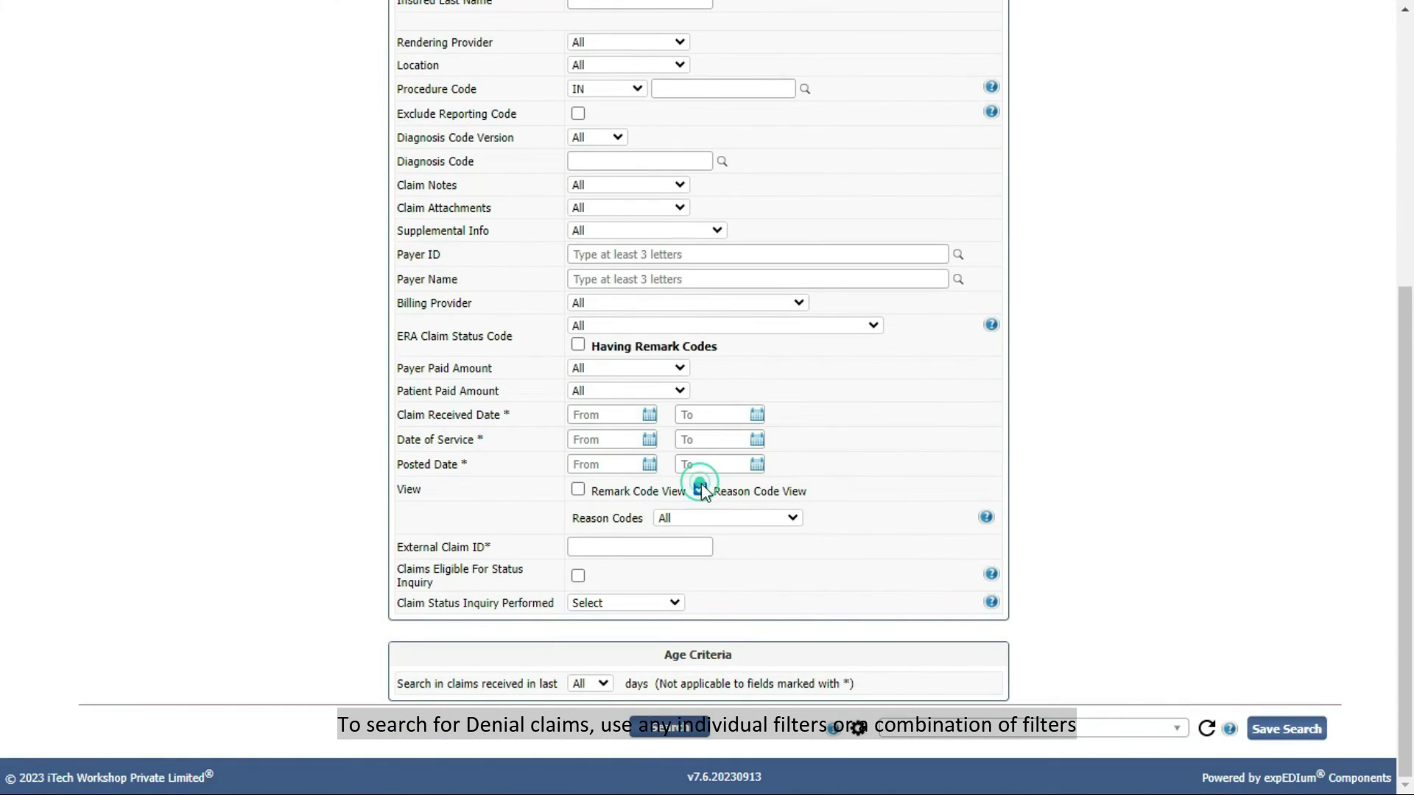
click(667, 728)
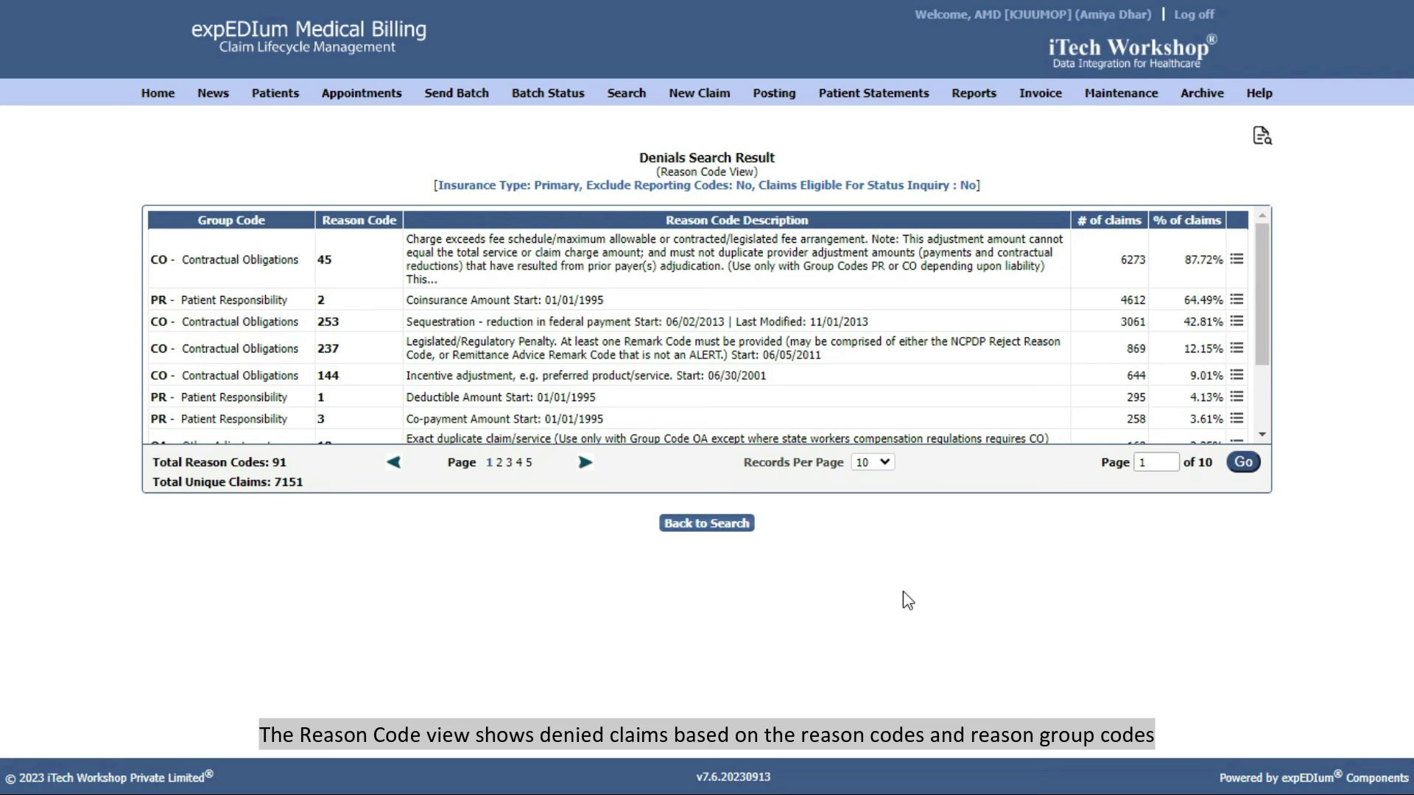
click(1236, 260)
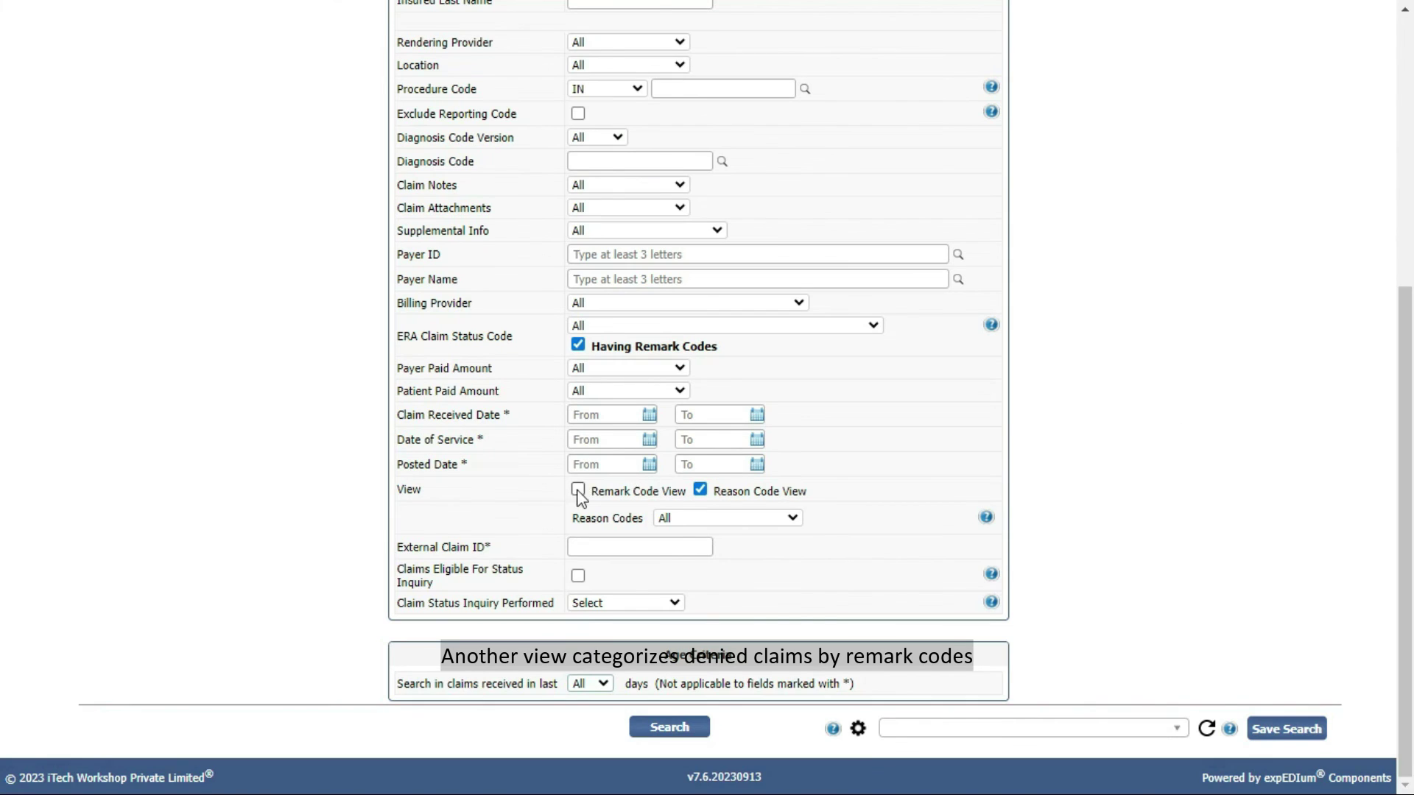
Step: Regroup denials by remark code, list the 1468 N807 claims, and view the first claim
click(578, 492)
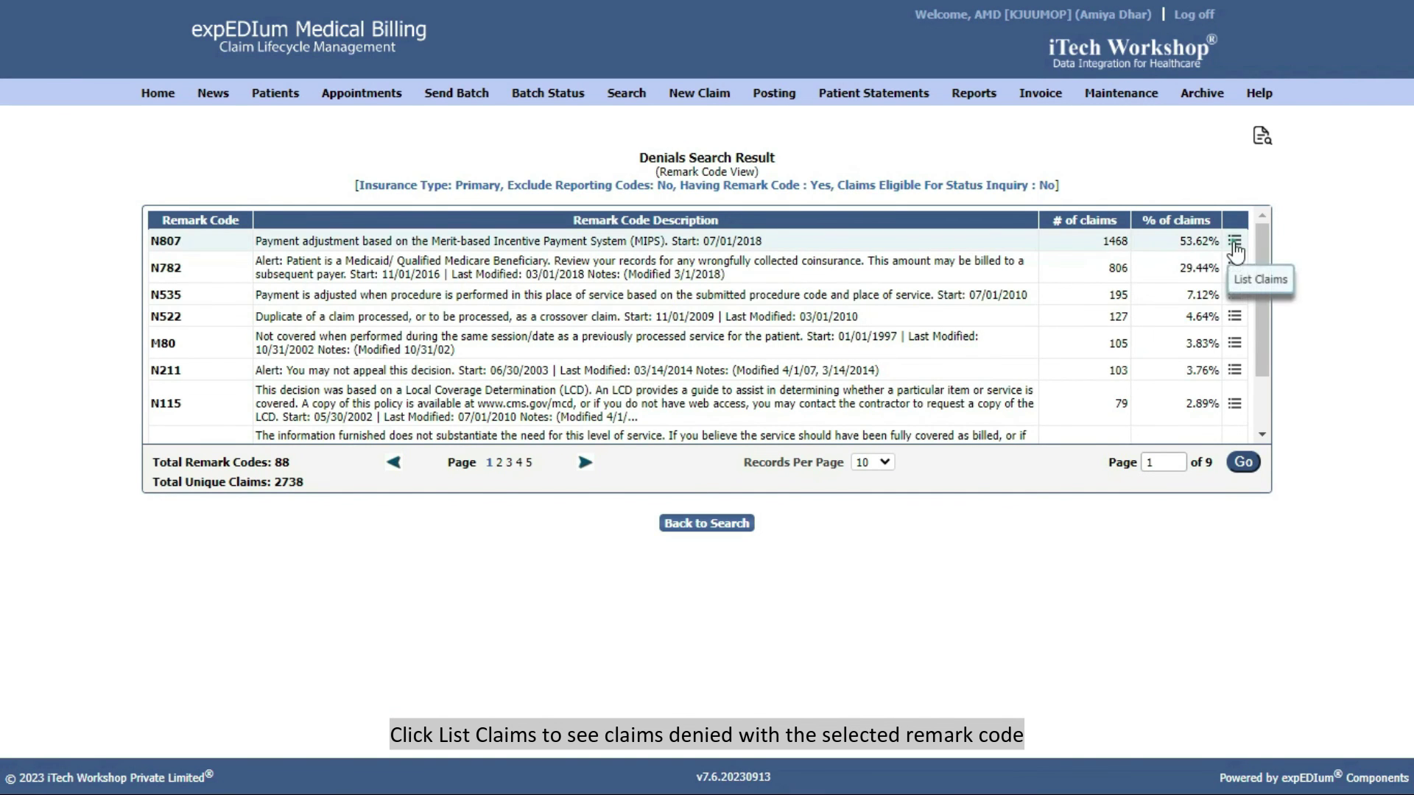
click(1234, 242)
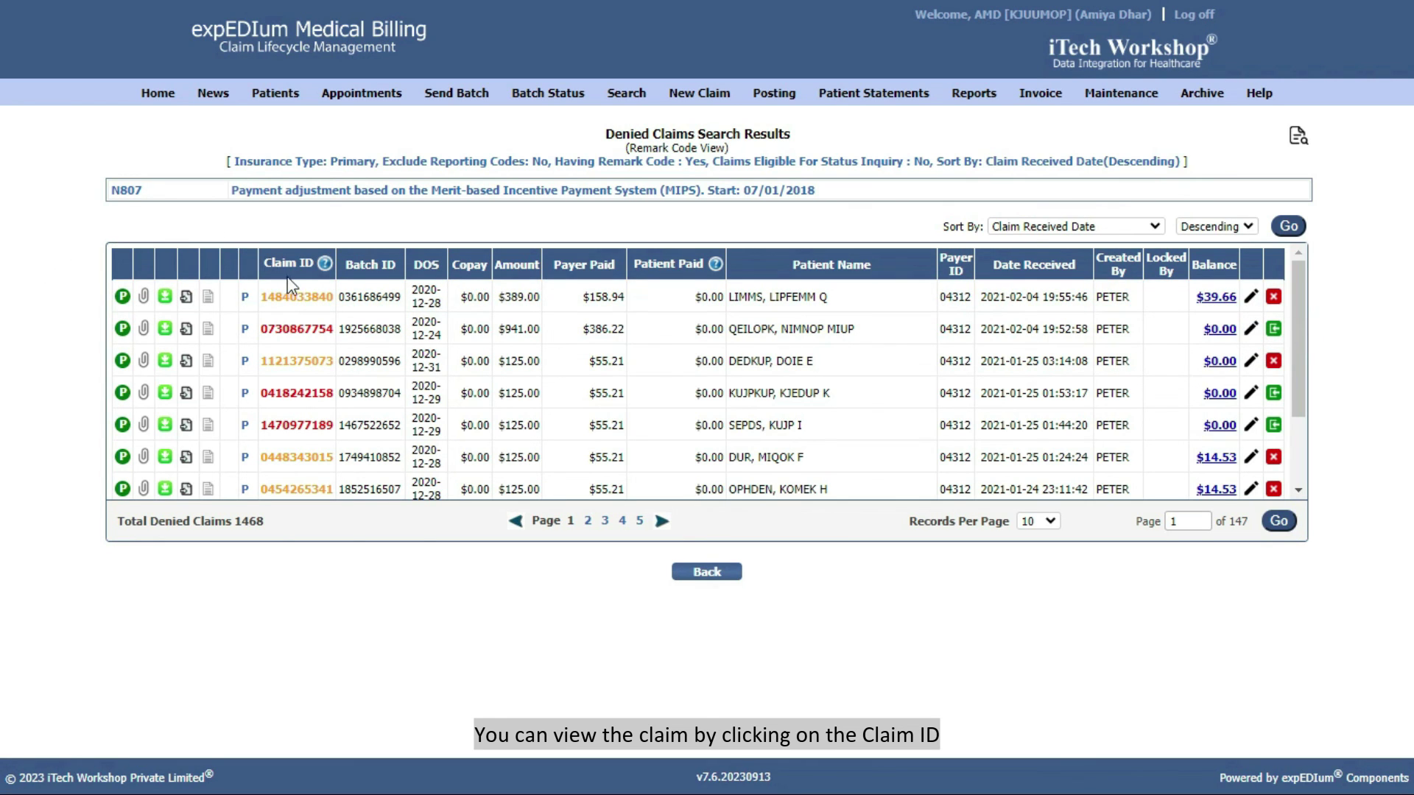
click(297, 297)
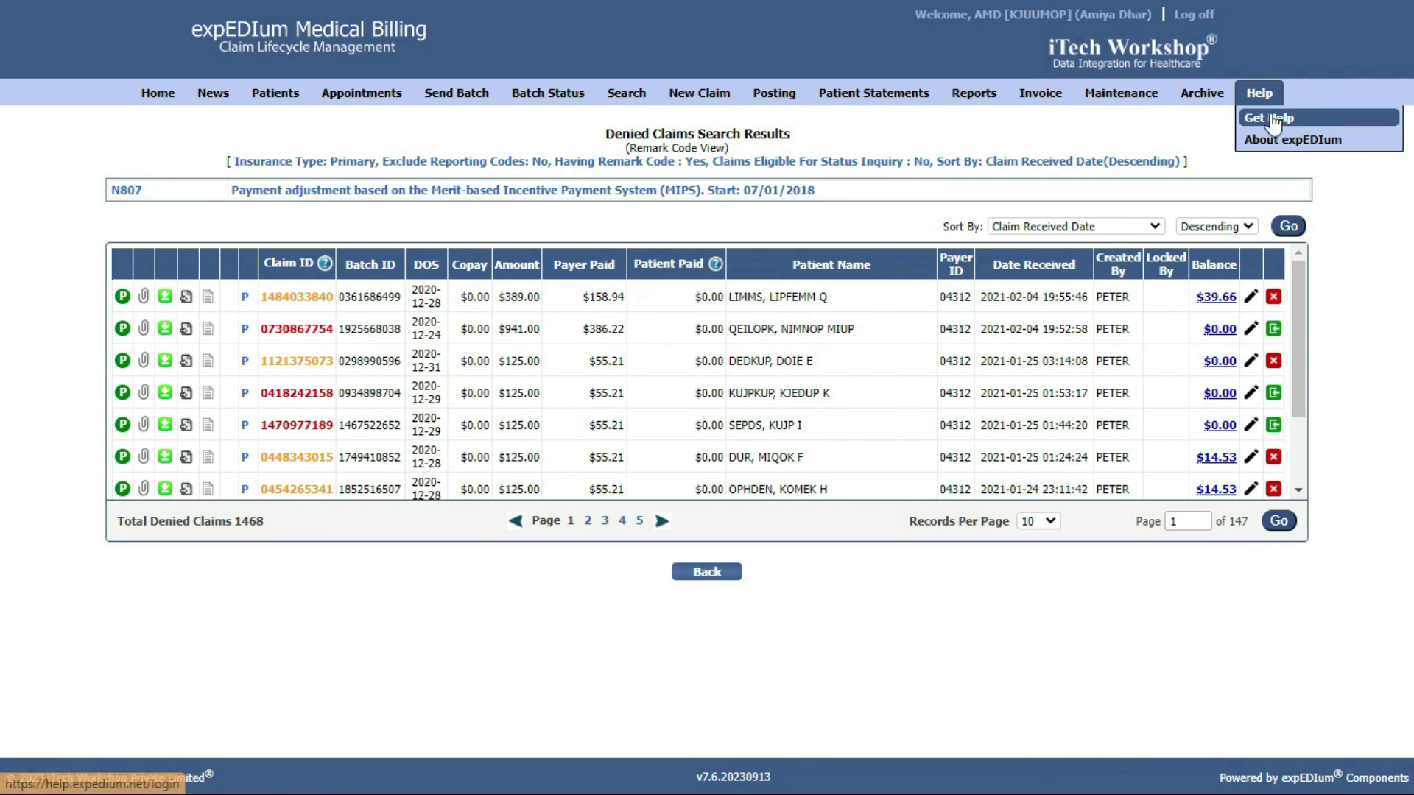
Step: Sign in to Get Help and open Chapter 7: Search in the eMB User Manual v7.5
click(1267, 115)
click(935, 523)
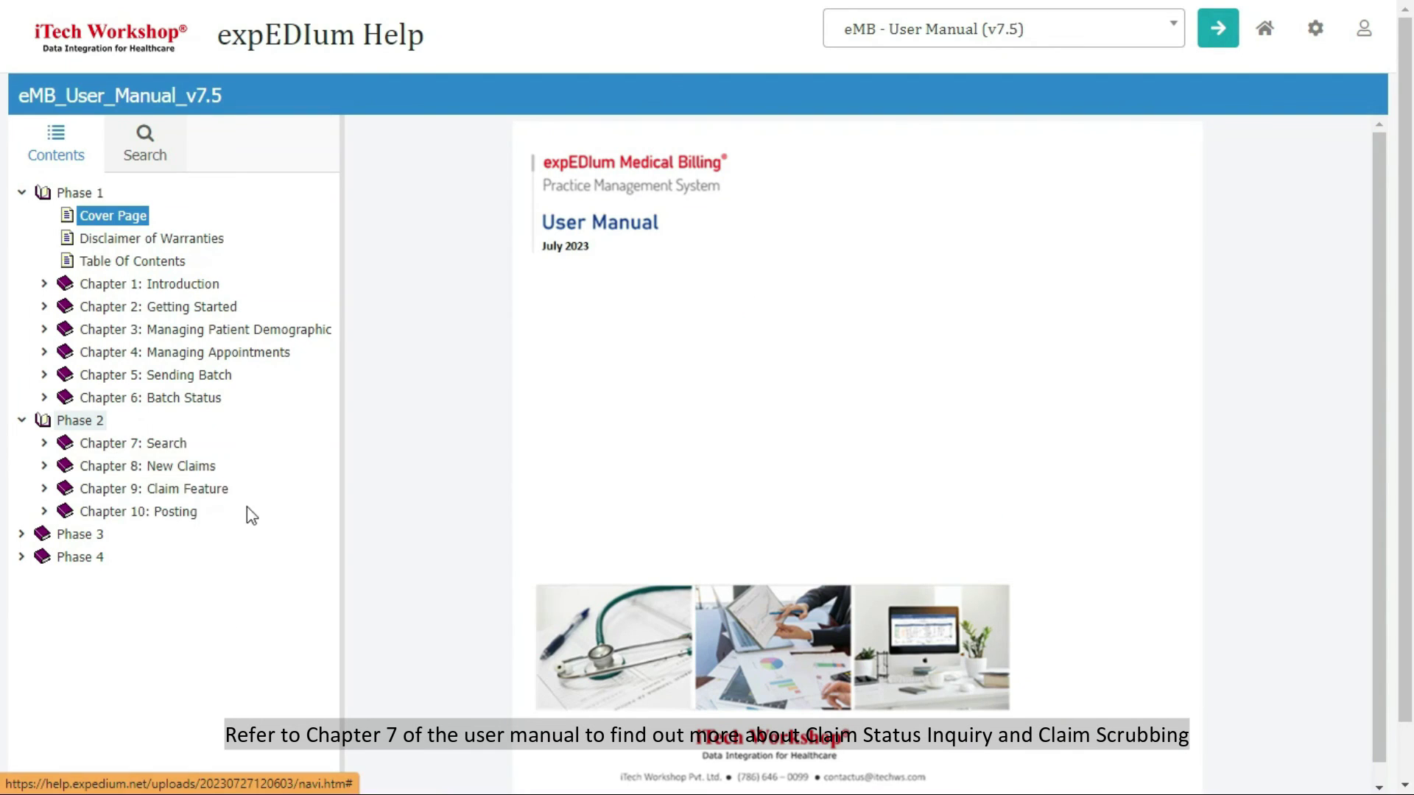
click(161, 447)
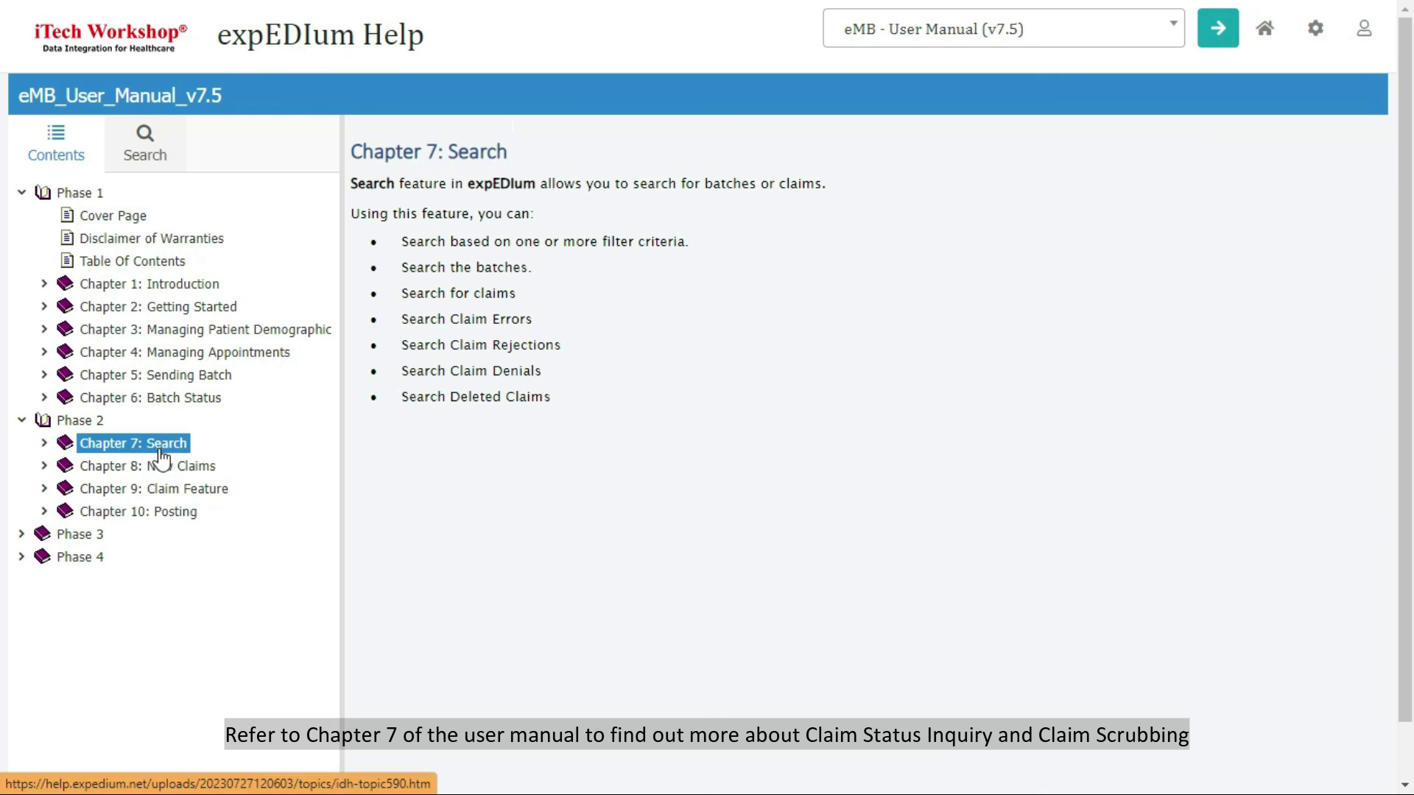